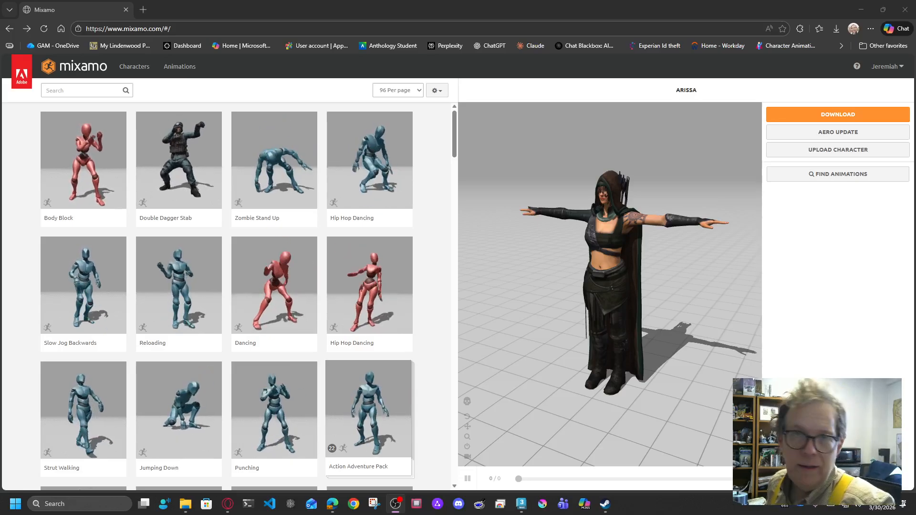
Step: Browse the character library and move to its second page (results 97–108 of 108)
left_click(134, 66)
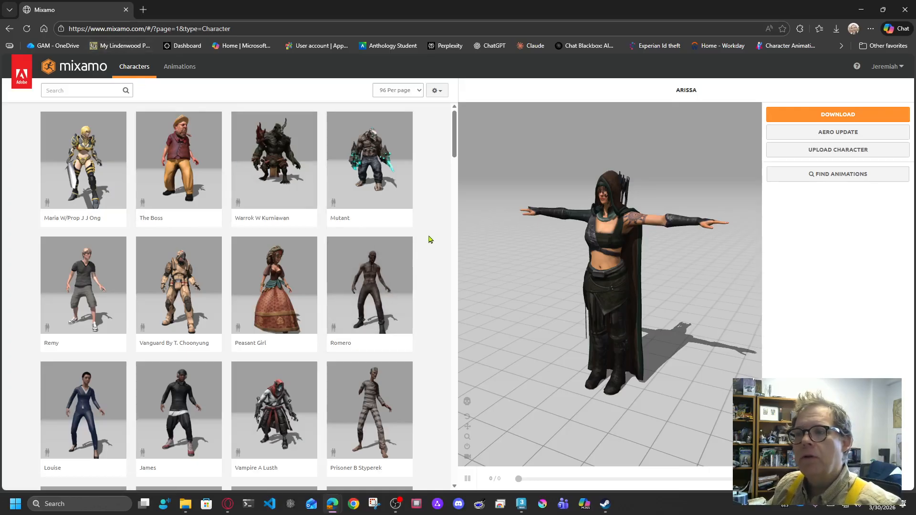
left_click_drag(454, 143, 437, 486)
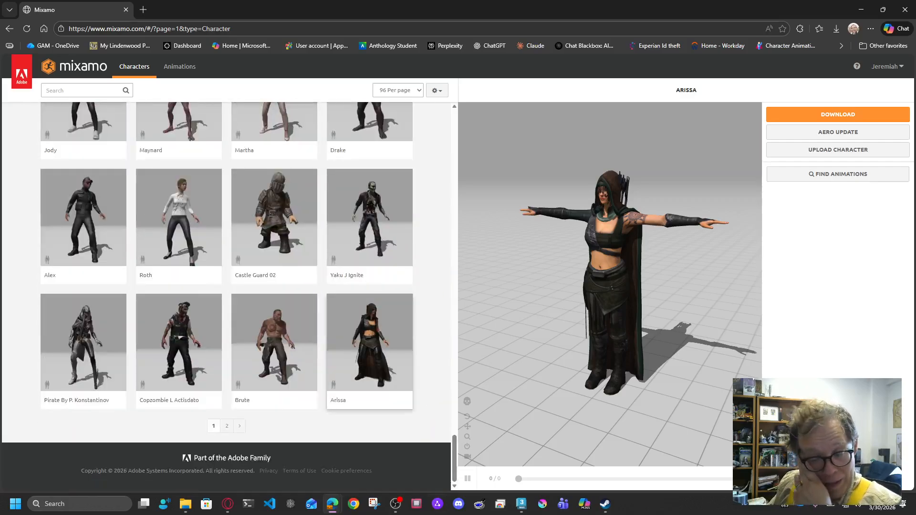
left_click(227, 426)
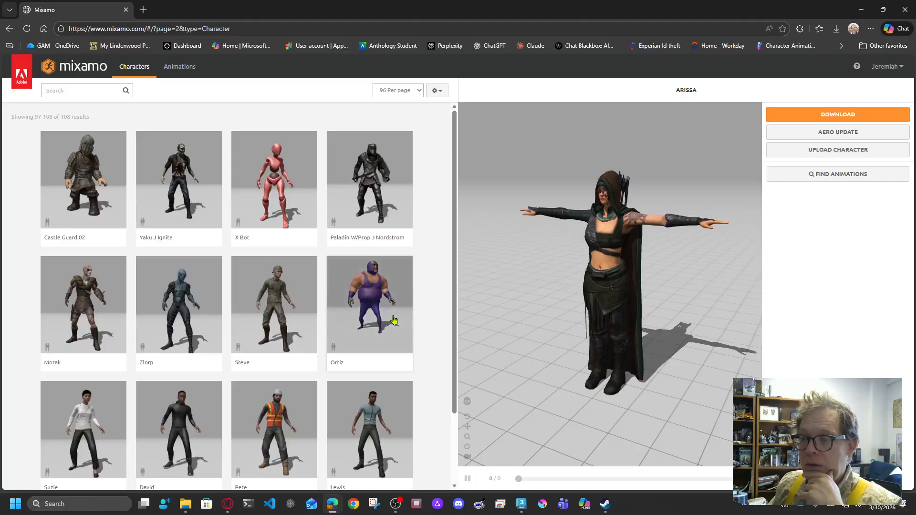
scroll(443, 249, "down", 2)
scroll(430, 407, "up", 2)
scroll(446, 287, "down", 1)
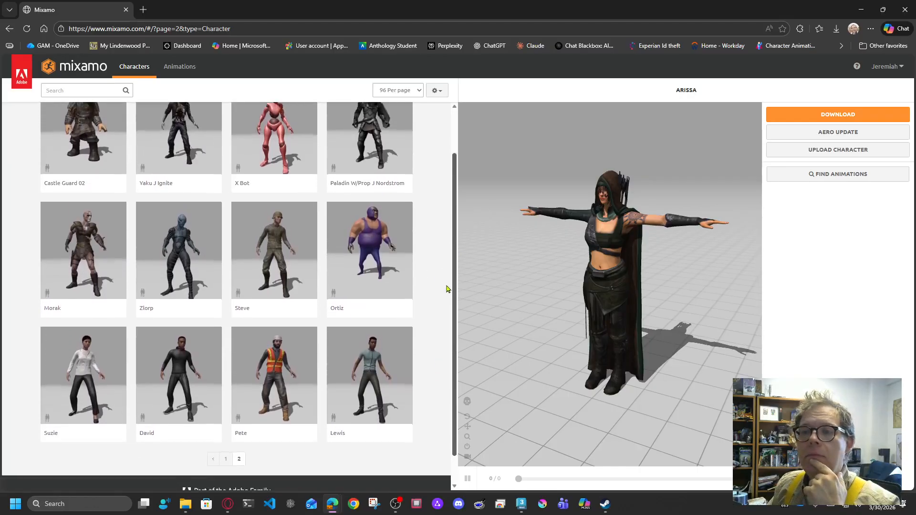
scroll(447, 289, "up", 1)
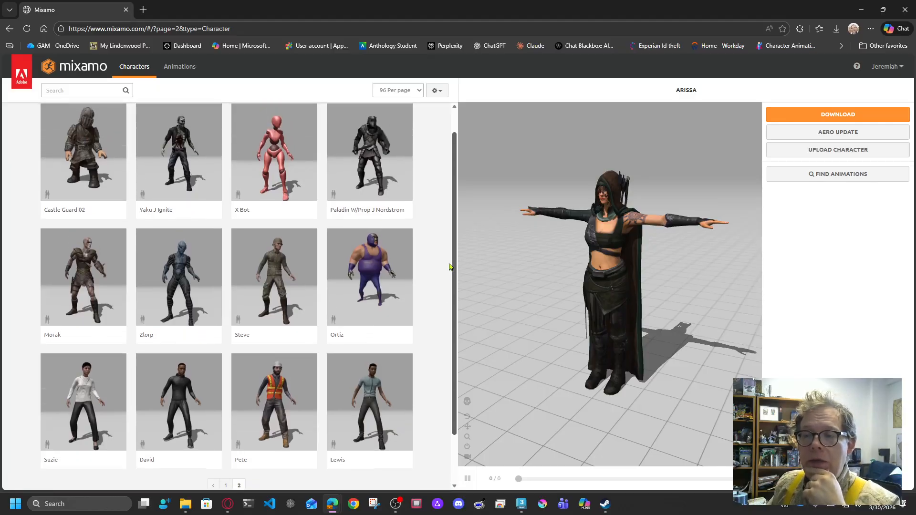
scroll(449, 267, "down", 1)
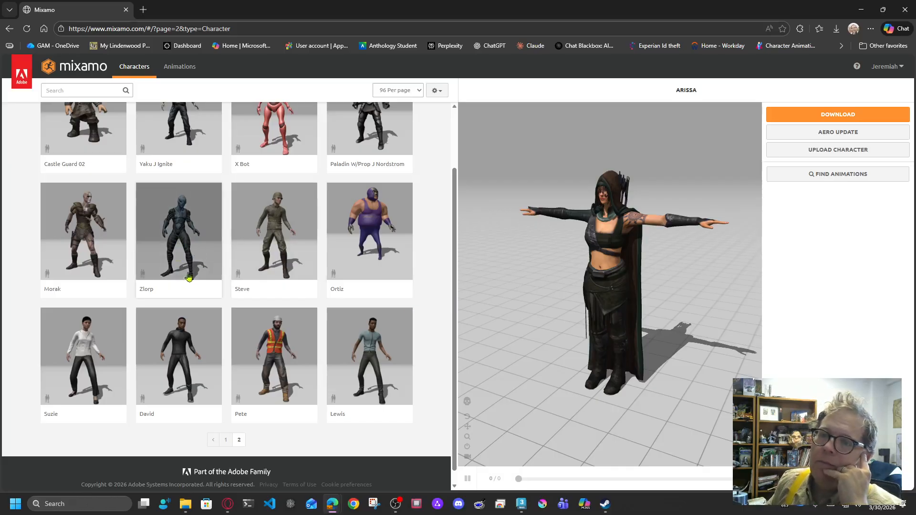
Step: Swap Arissa for Zlorp, inspect its back and side, then select the Pete card
left_click(185, 240)
left_click(624, 198)
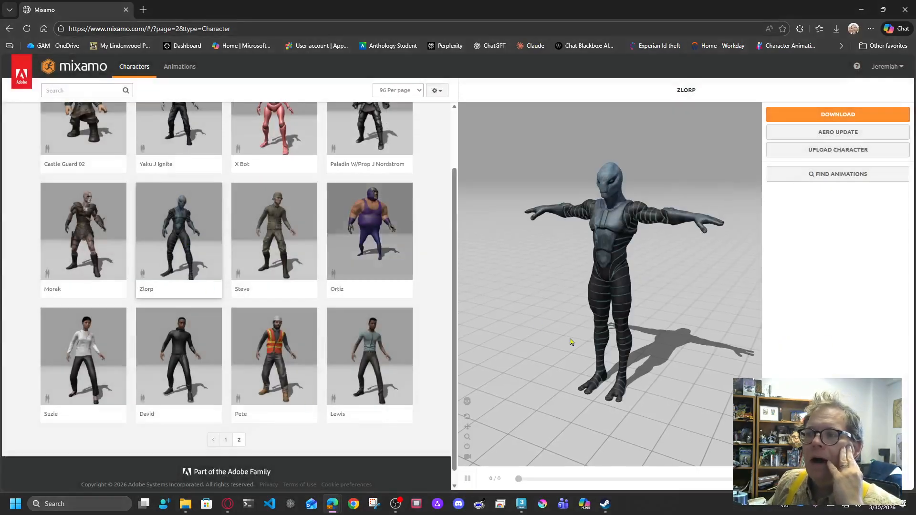
left_click_drag(611, 321, 519, 339)
scroll(520, 339, "down", 3)
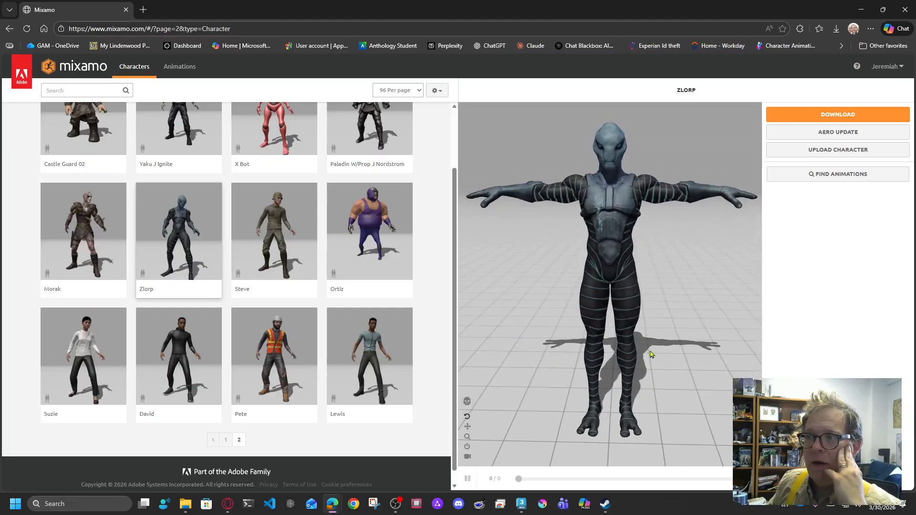
left_click_drag(652, 372, 654, 296)
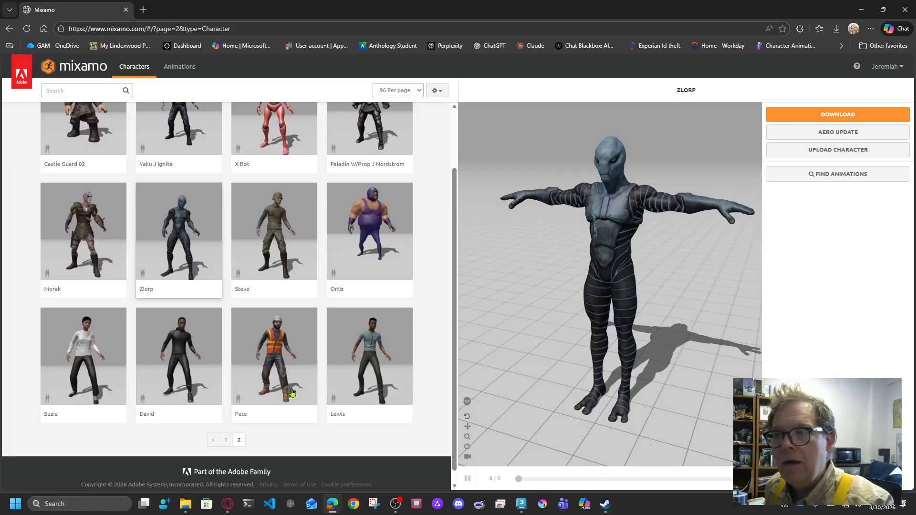
left_click(292, 365)
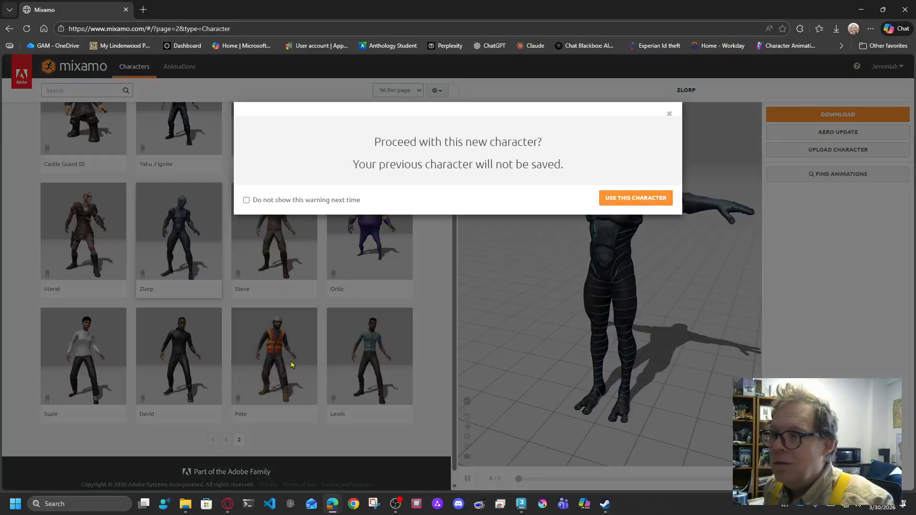
Step: Confirm Pete as the character and inspect him from back, side and front views
left_click(638, 199)
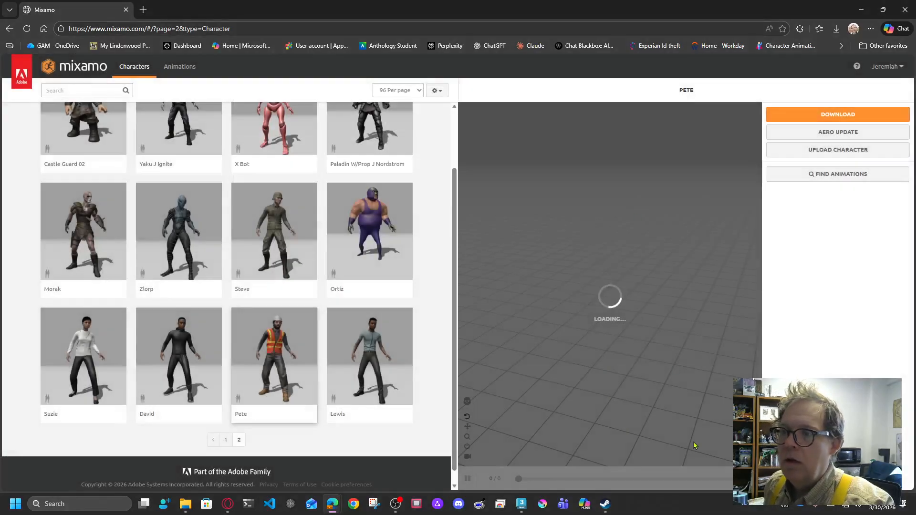
left_click_drag(659, 317, 740, 291)
left_click_drag(672, 268, 742, 299)
left_click_drag(586, 318, 635, 353)
scroll(662, 168, "up", 2)
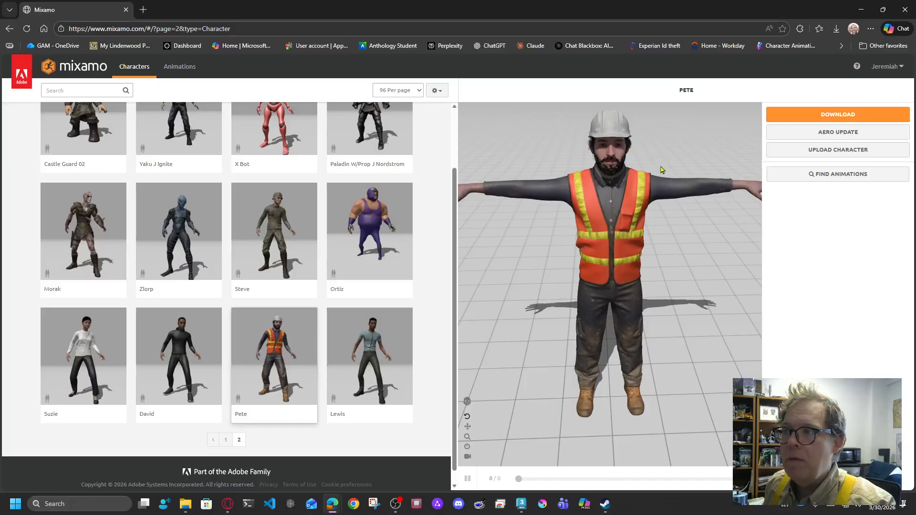
left_click_drag(662, 168, 492, 305)
left_click_drag(644, 258, 578, 186)
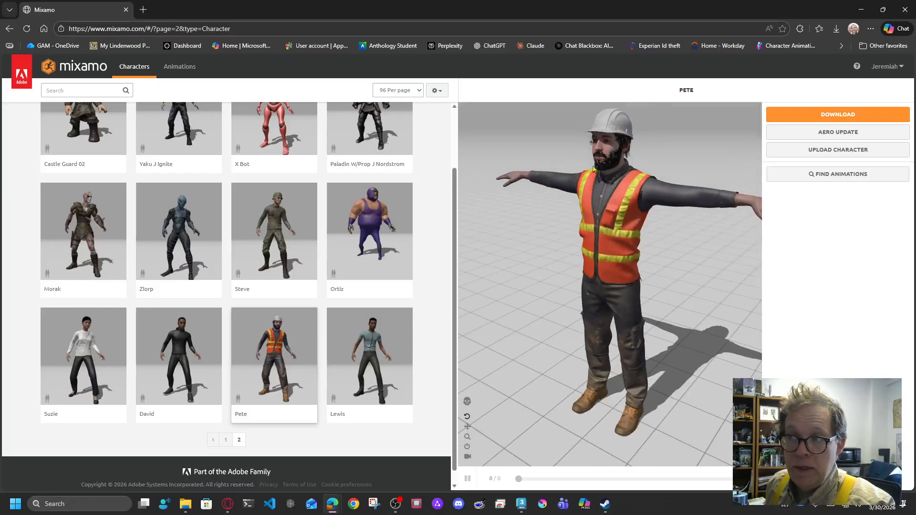
left_click_drag(594, 345, 635, 249)
scroll(309, 267, "up", 3)
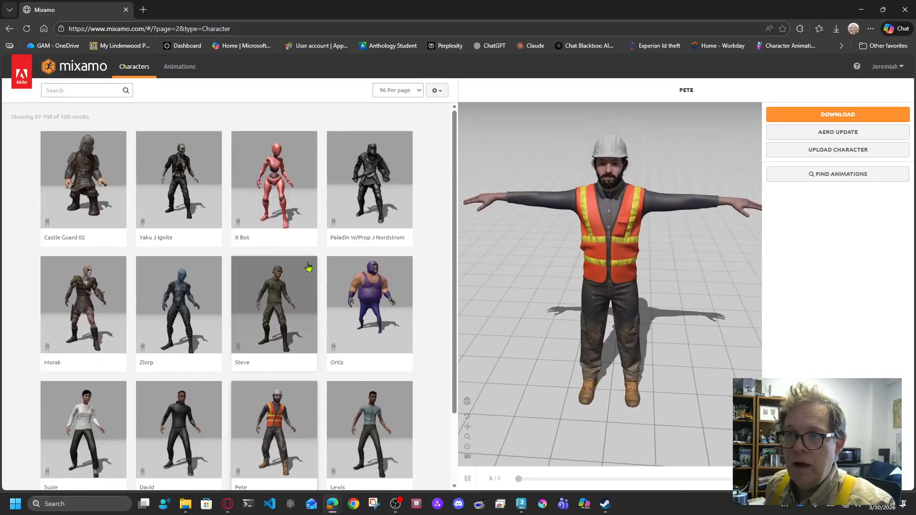
scroll(309, 265, "down", 3)
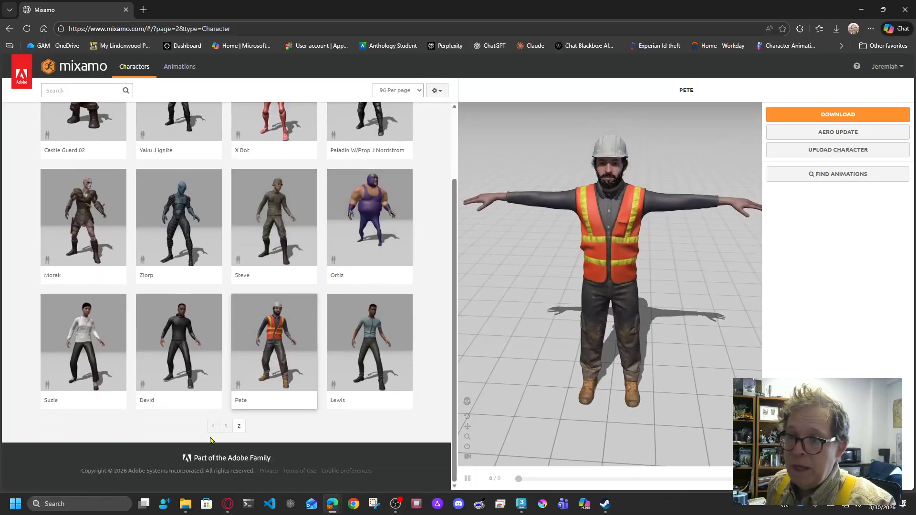
Step: Return to the first page of characters and scroll down the list to find Shannon
left_click(225, 426)
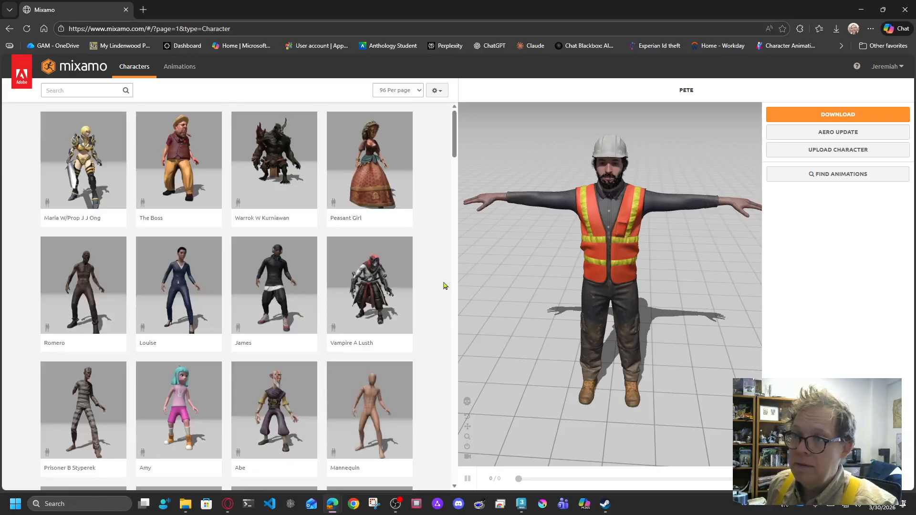
scroll(436, 281, "down", 8)
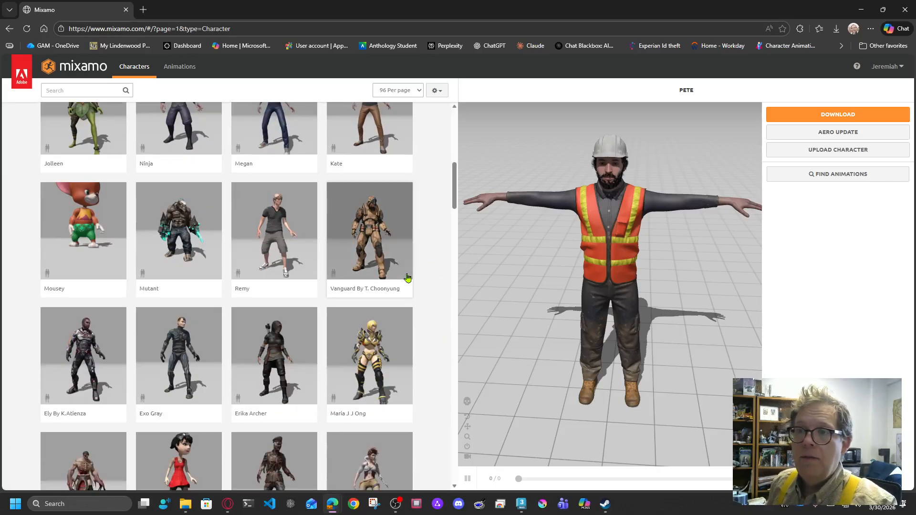
scroll(413, 270, "down", 3)
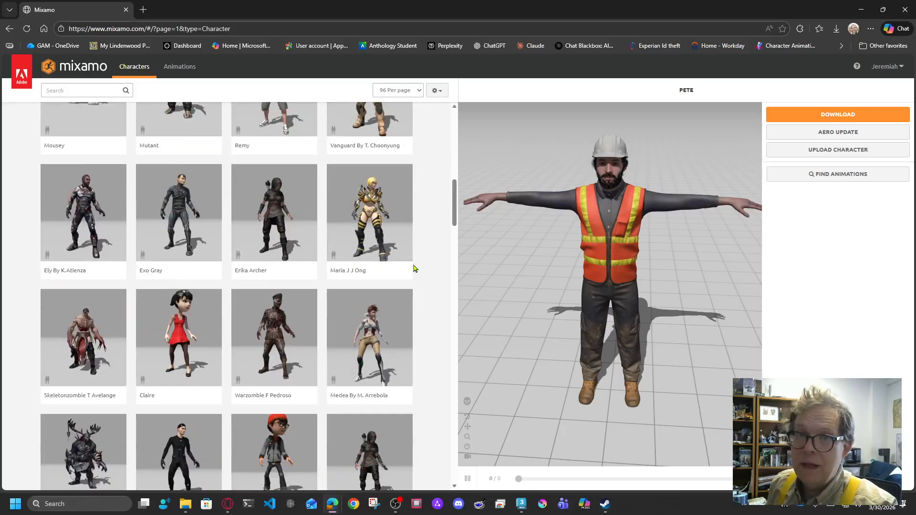
scroll(430, 258, "down", 4)
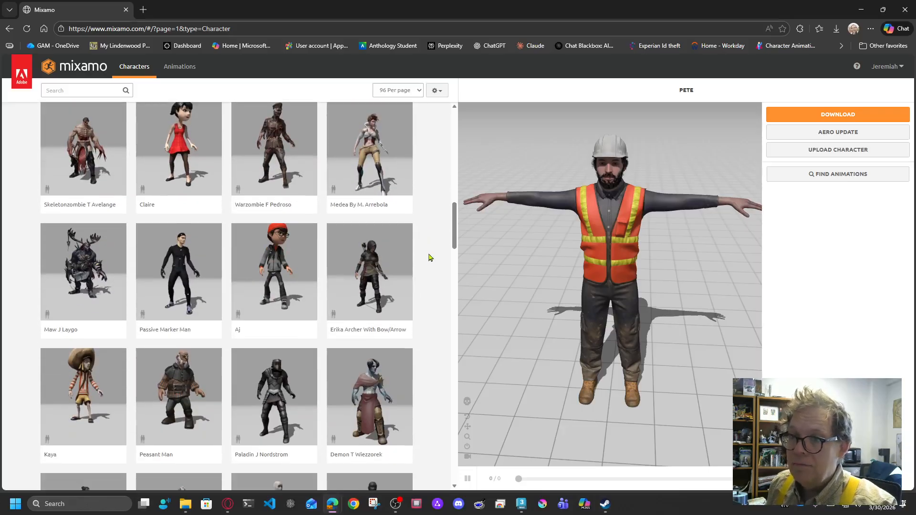
scroll(429, 257, "down", 2)
scroll(432, 256, "down", 5)
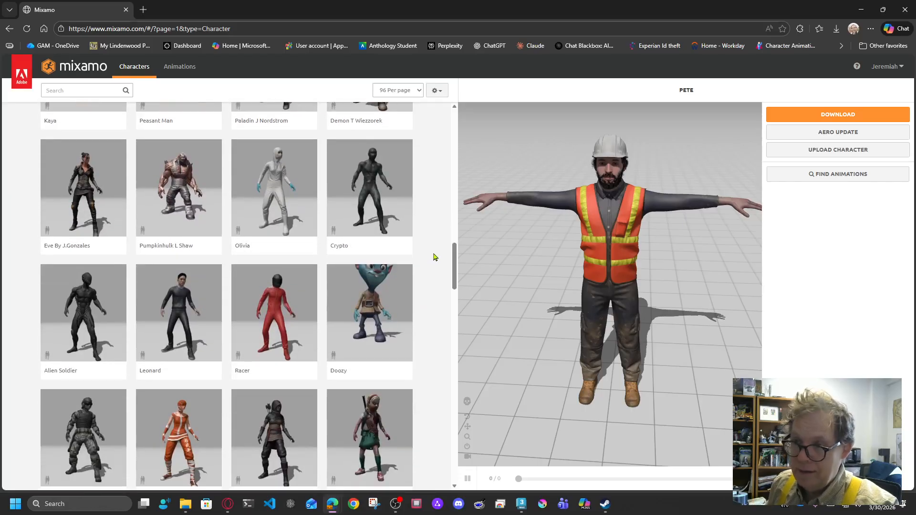
scroll(435, 256, "down", 5)
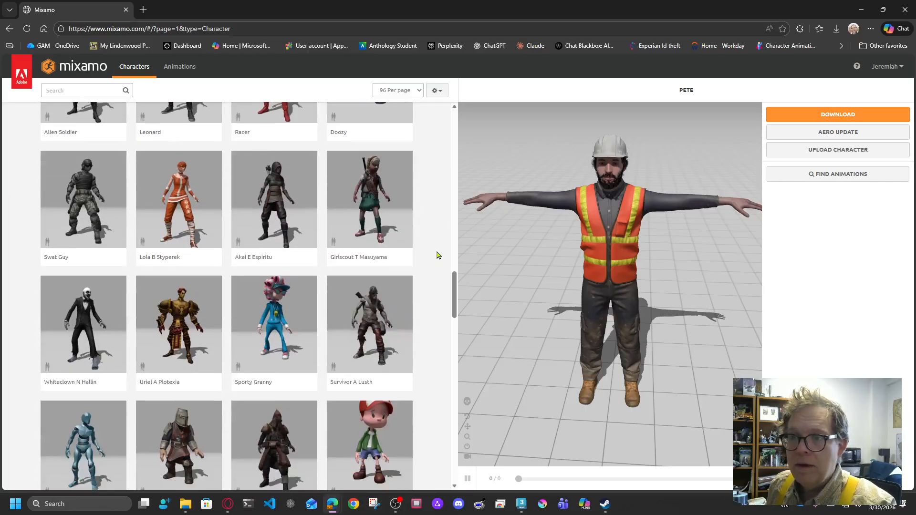
scroll(438, 254, "down", 12)
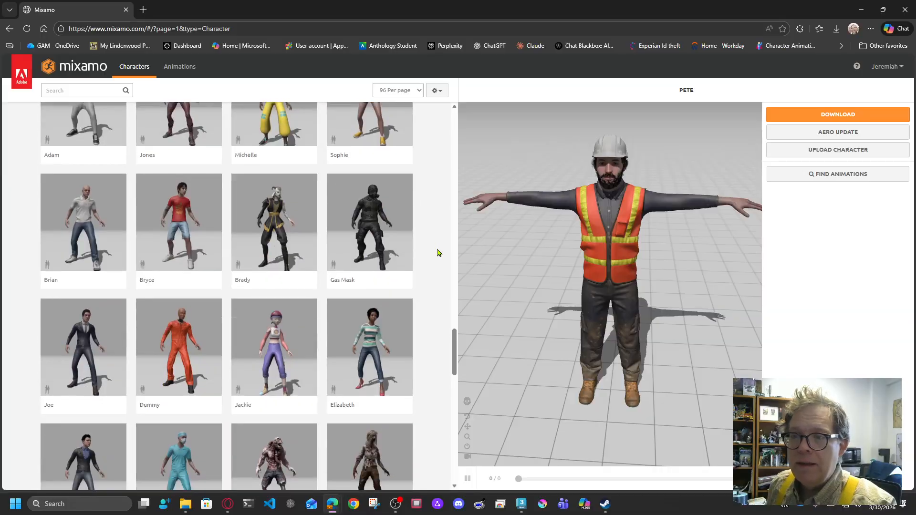
scroll(439, 253, "down", 3)
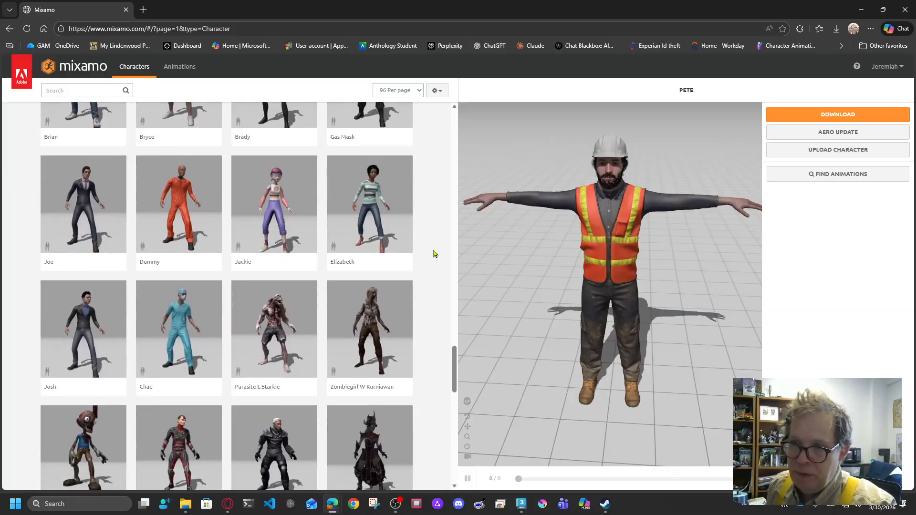
scroll(435, 253, "down", 1)
scroll(437, 253, "down", 5)
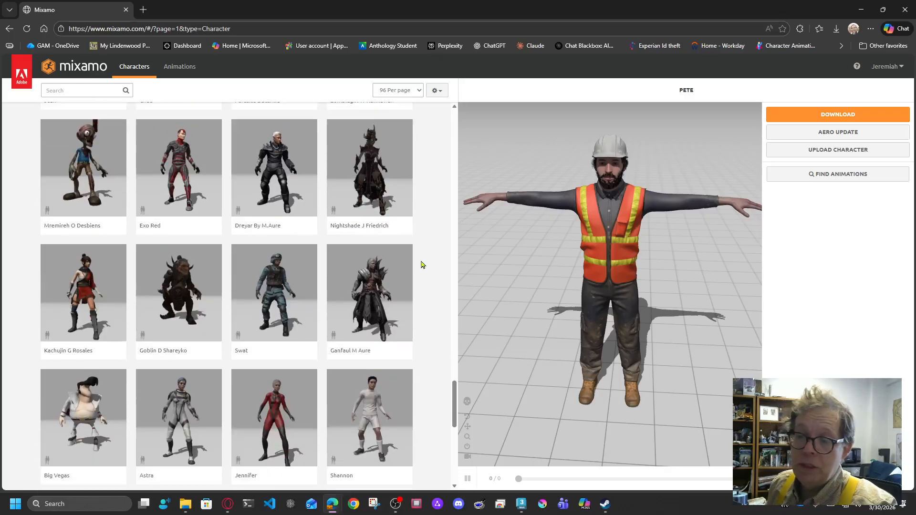
scroll(421, 265, "down", 4)
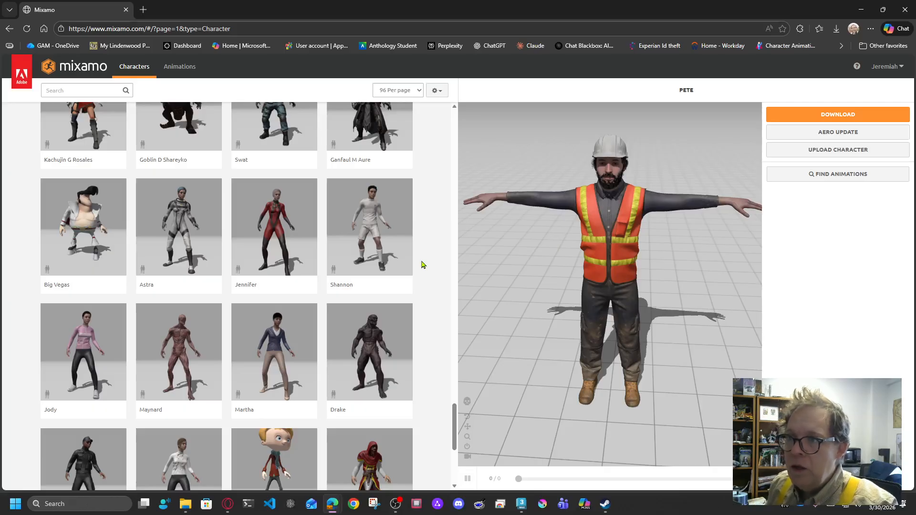
Step: Load Shannon in place of Pete and view her from the side and above
left_click(408, 260)
left_click(634, 197)
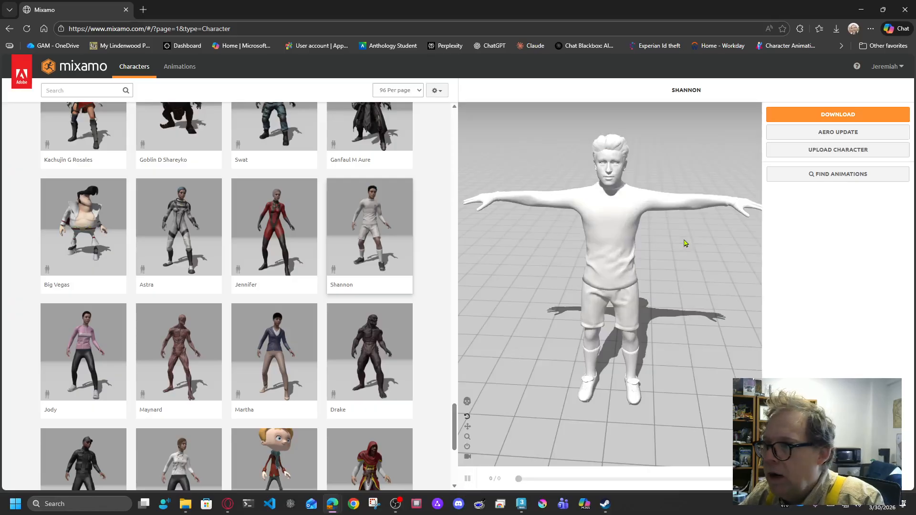
left_click_drag(691, 233, 629, 389)
left_click_drag(652, 263, 629, 268)
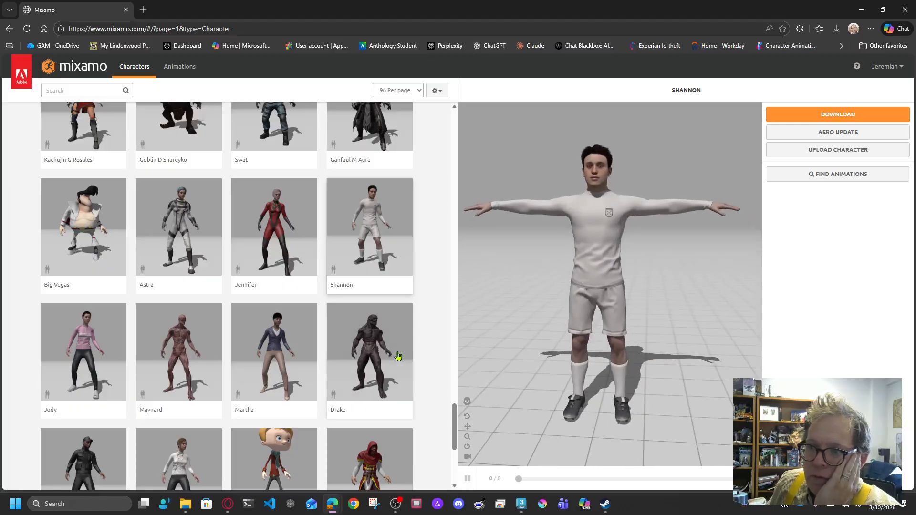
left_click(399, 356)
left_click(624, 204)
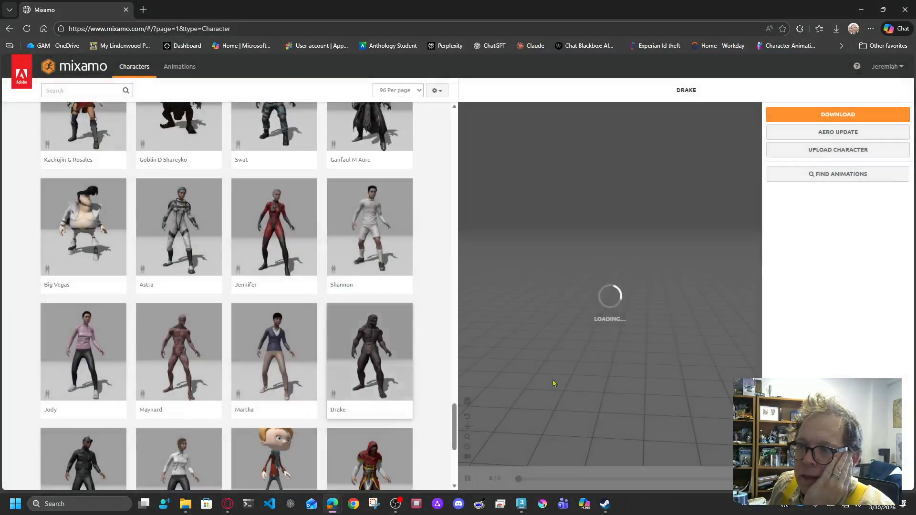
left_click_drag(679, 403, 716, 286)
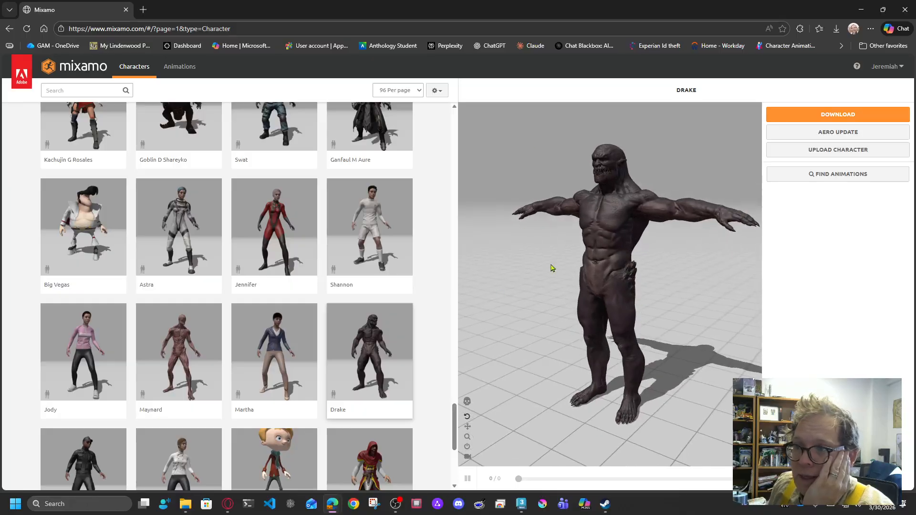
left_click_drag(527, 281, 590, 292)
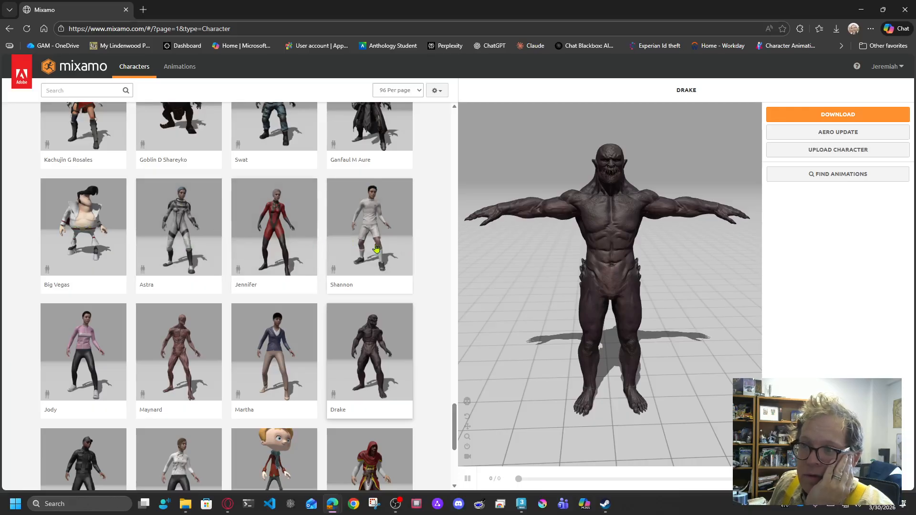
left_click(370, 229)
left_click(637, 199)
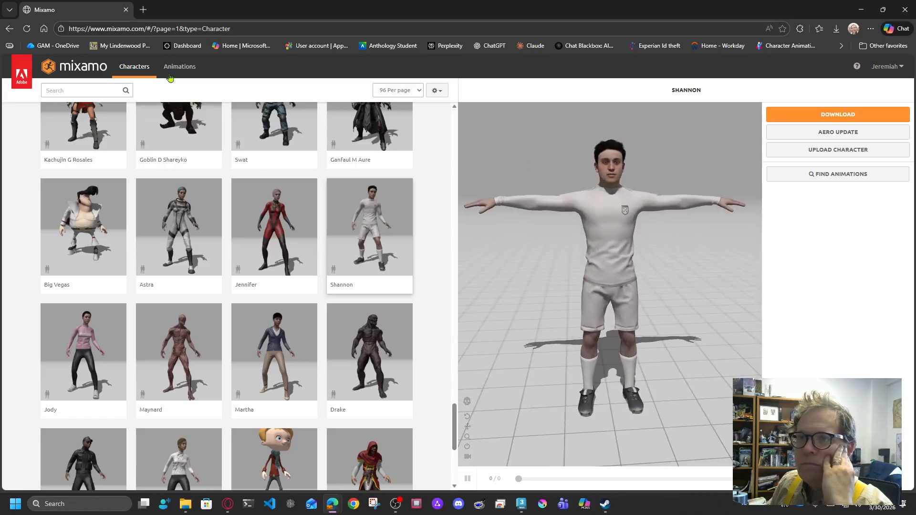
left_click_drag(604, 238, 588, 227)
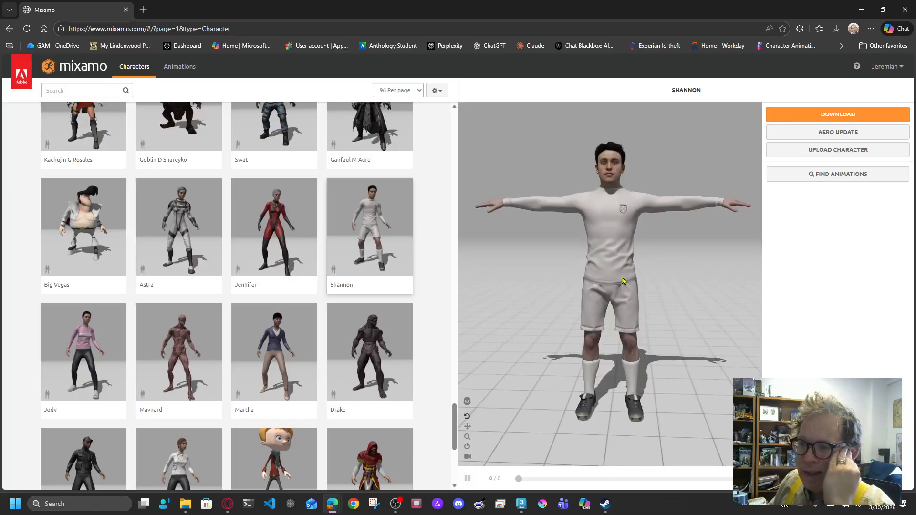
left_click_drag(633, 274, 616, 284)
Step: Download Shannon as an FBX Binary file in T-pose, then go to the Animations library
left_click(832, 117)
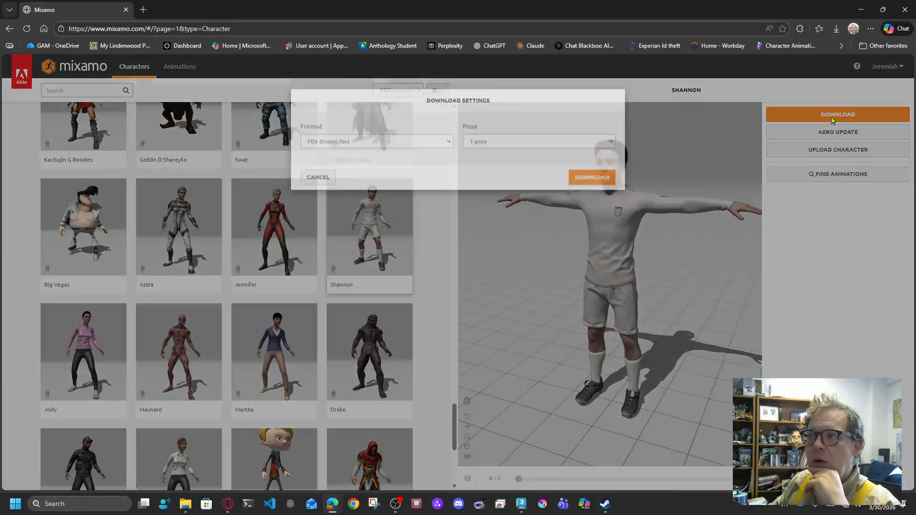
left_click(520, 156)
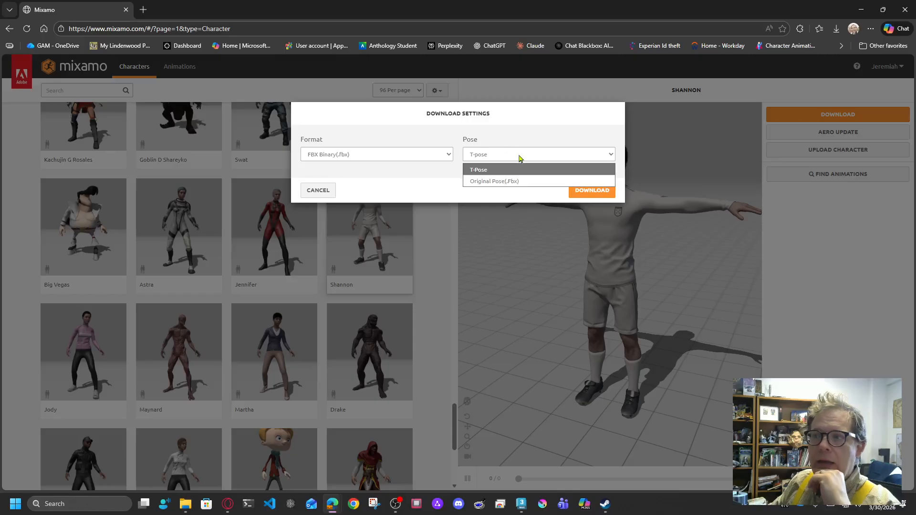
left_click(434, 181)
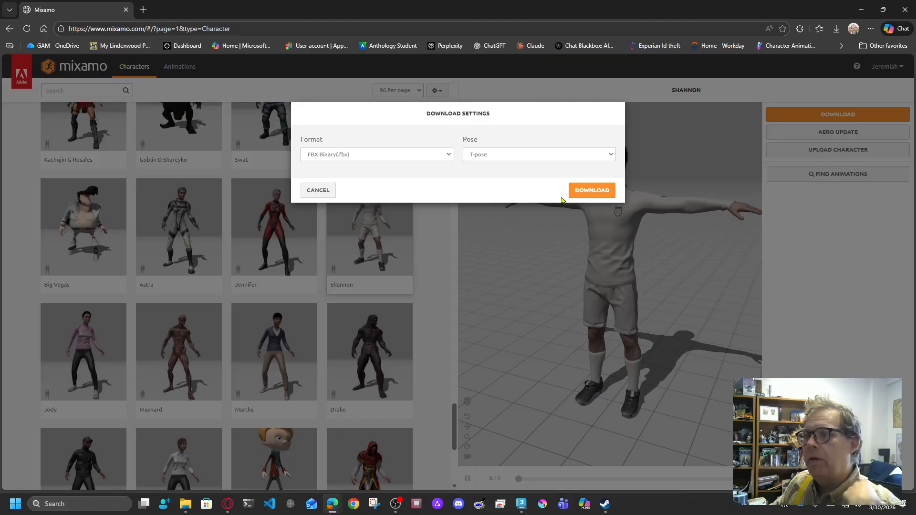
left_click(449, 155)
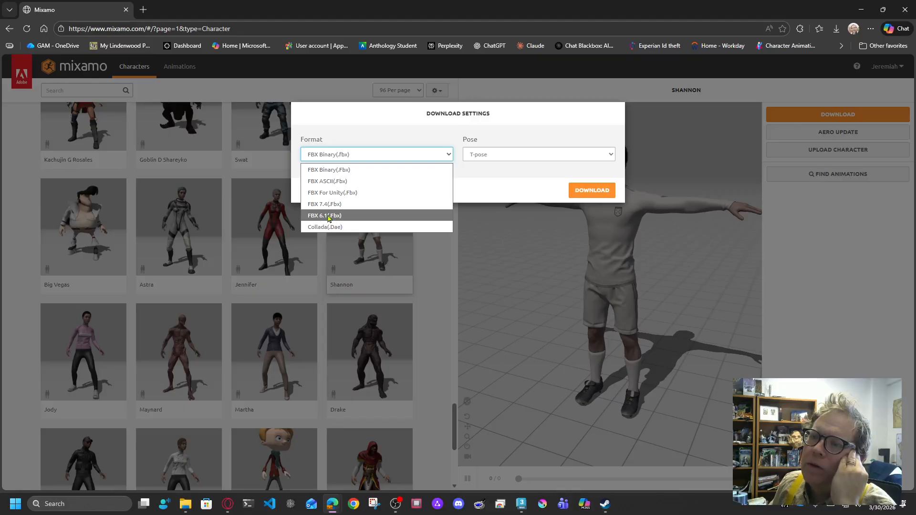
left_click(504, 177)
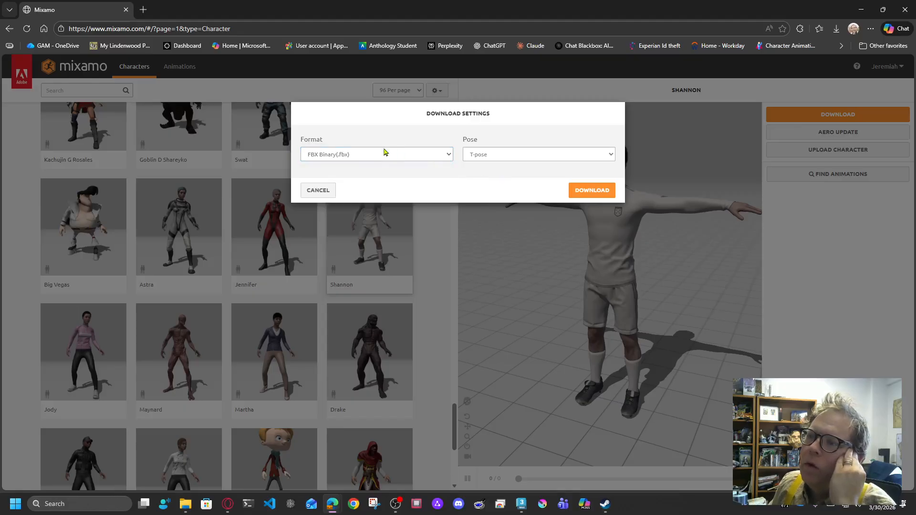
left_click(592, 190)
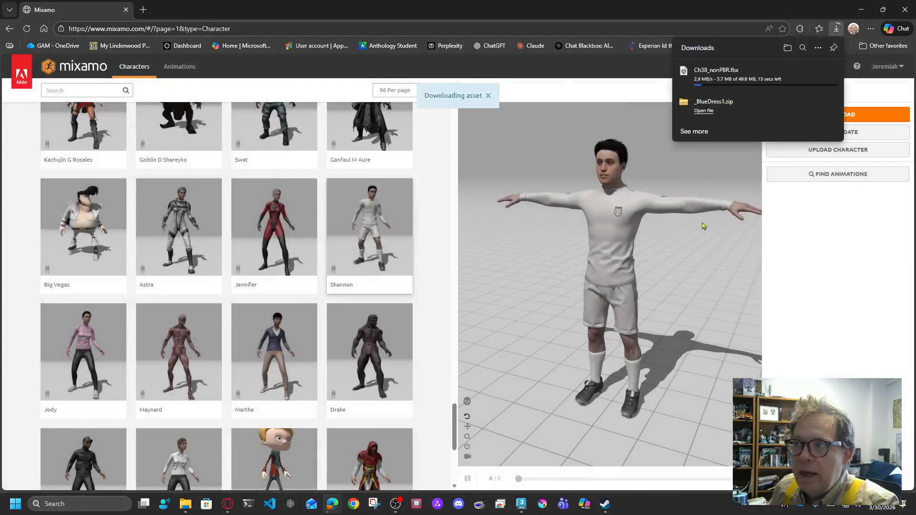
left_click(179, 67)
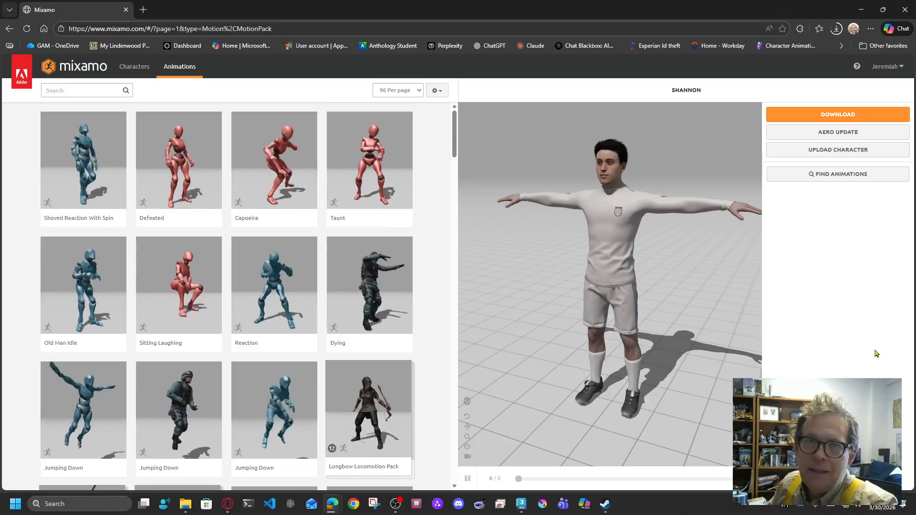
left_click(416, 91)
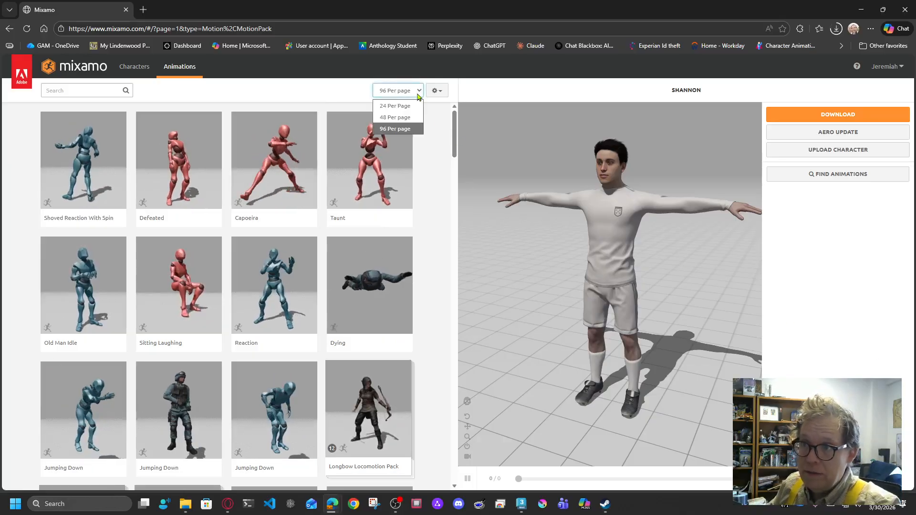
left_click(453, 140)
left_click_drag(454, 141, 428, 506)
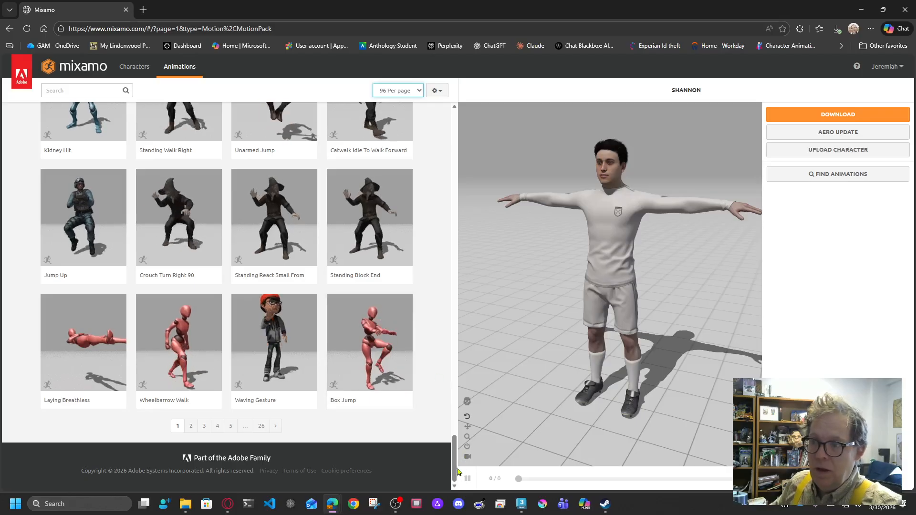
left_click_drag(455, 472, 472, 149)
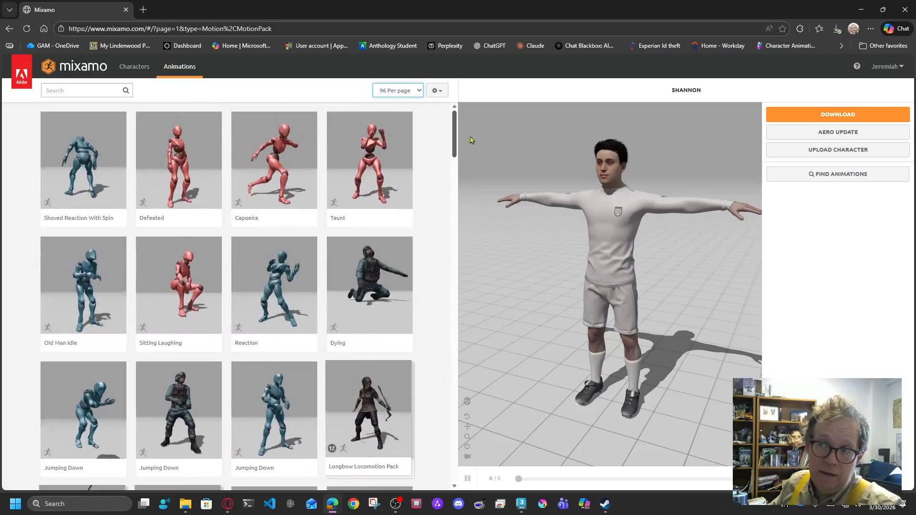
left_click_drag(456, 139, 434, 482)
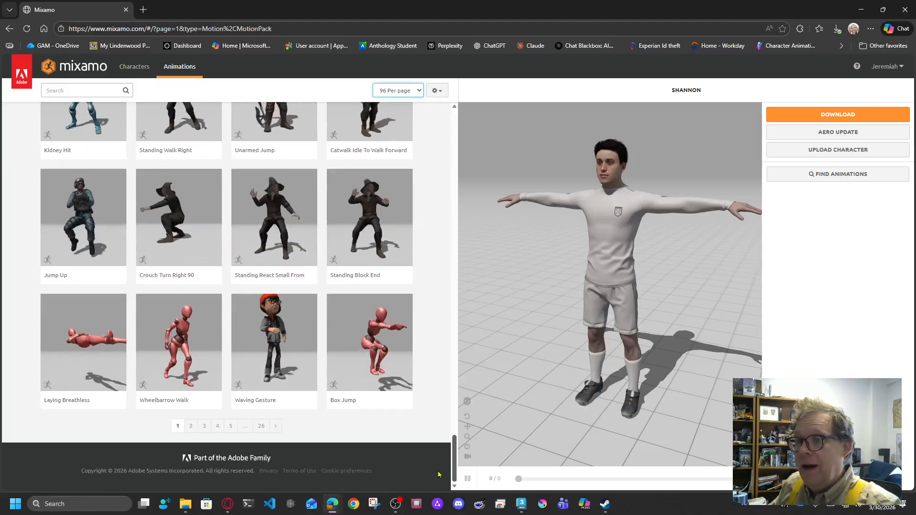
scroll(438, 472, "up", 6)
scroll(446, 436, "up", 10)
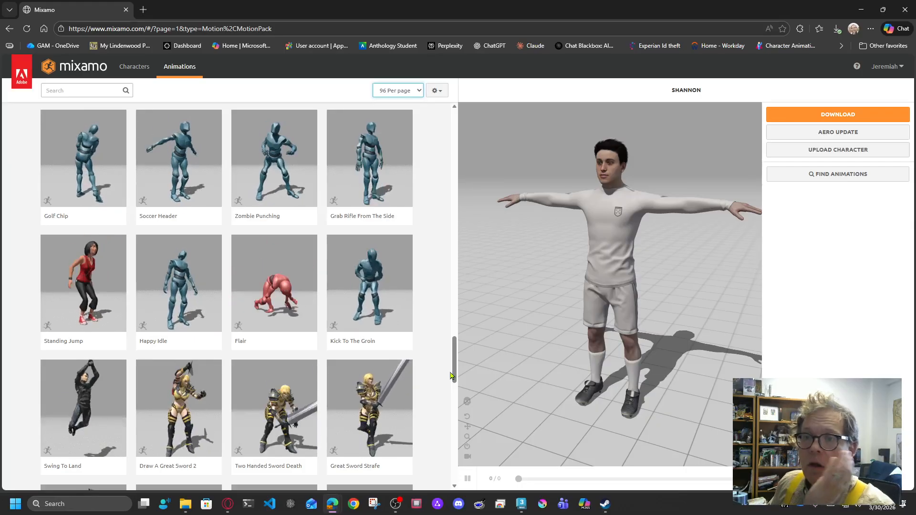
Step: Preview the Flair animation on Shannon
left_click(260, 277)
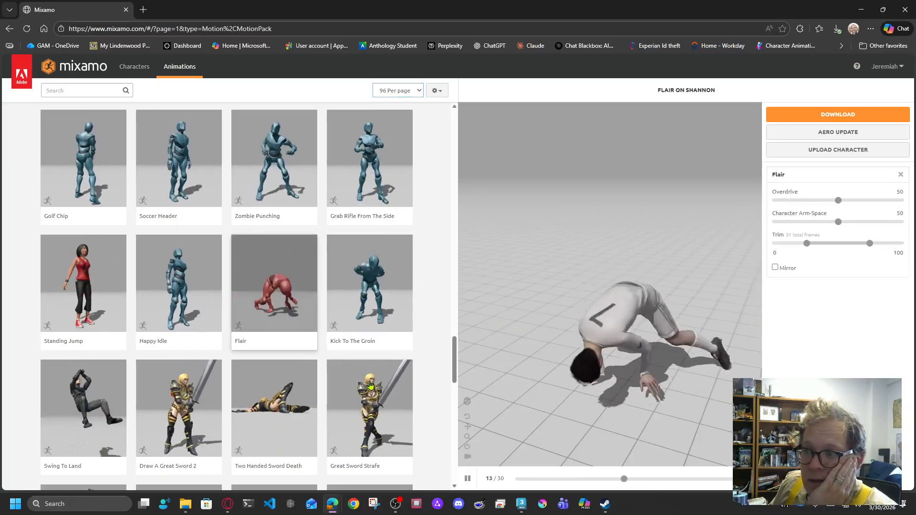
left_click_drag(454, 367, 448, 156)
scroll(448, 158, "up", 3)
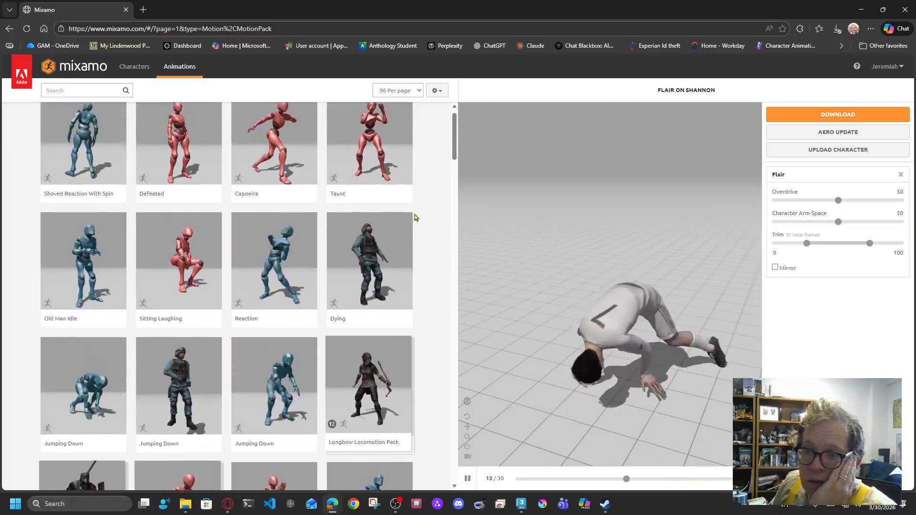
Step: Apply the Longbow Locomotion Pack to Shannon and view it from a low rear angle
left_click(368, 401)
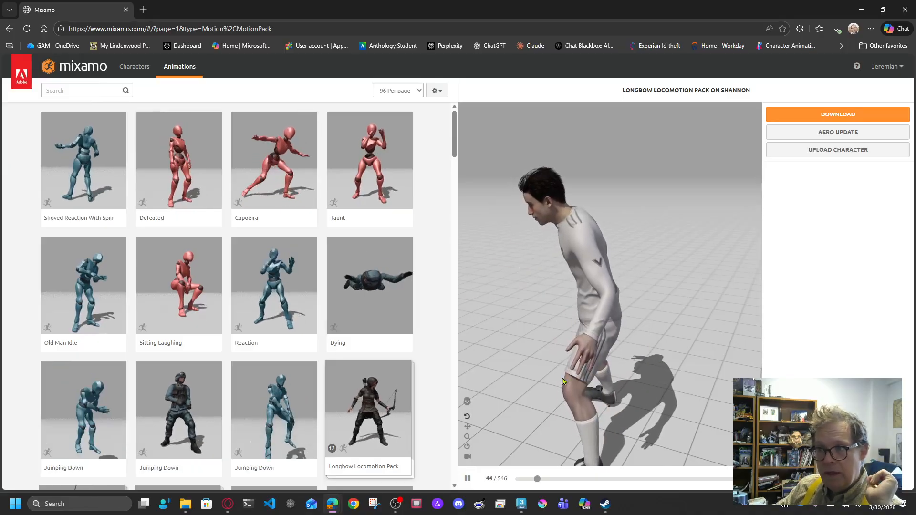
left_click_drag(603, 375, 644, 364)
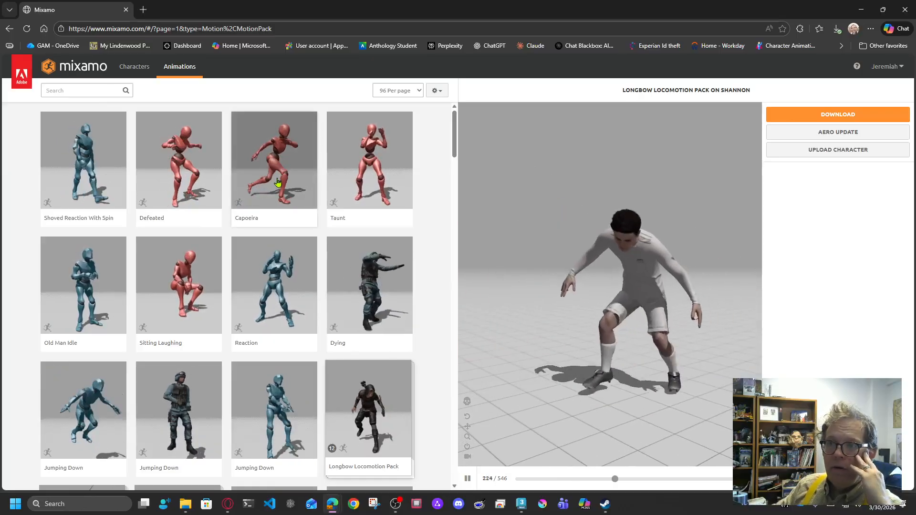
scroll(291, 347, "down", 5)
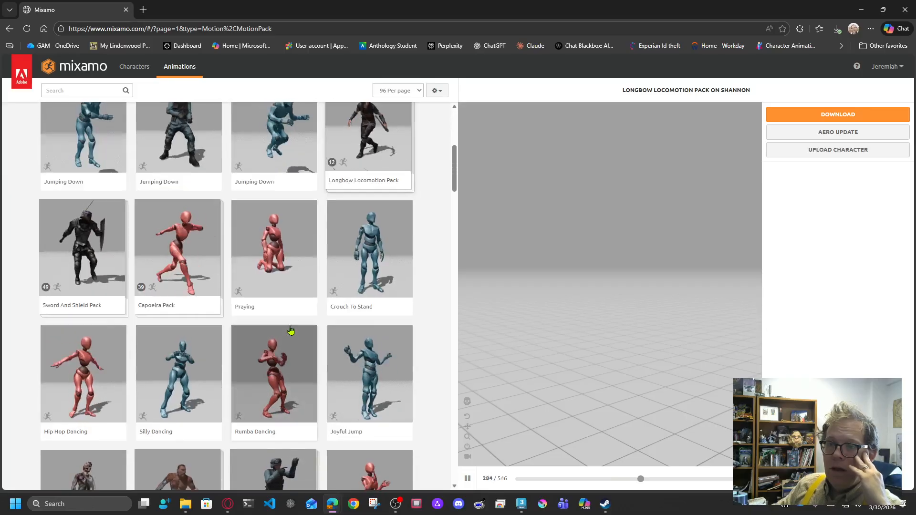
scroll(291, 331, "down", 9)
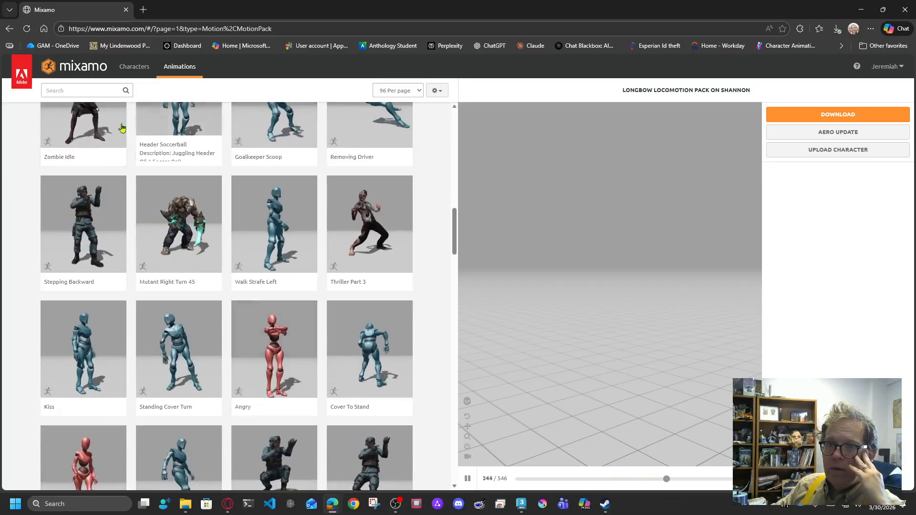
left_click(95, 90)
Step: Search for 'walk' and apply Crouched Walking to Shannon in place
type("walk")
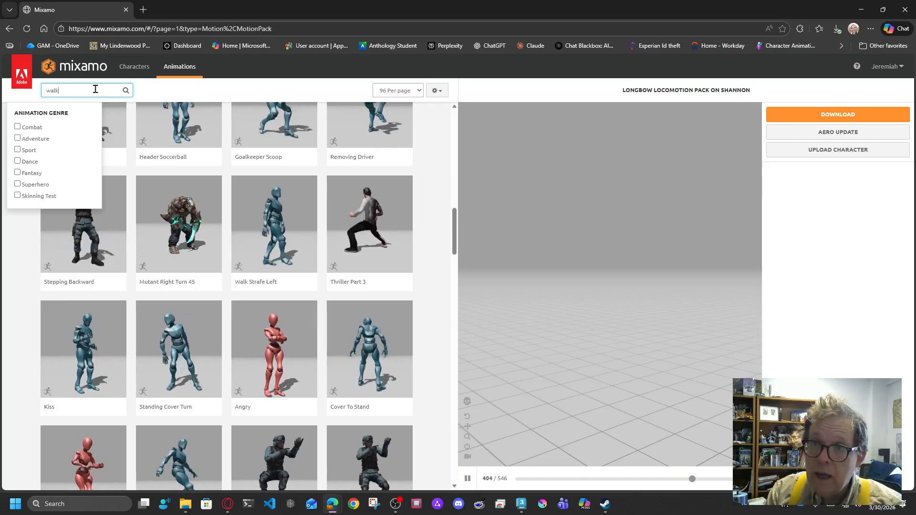
key("Return")
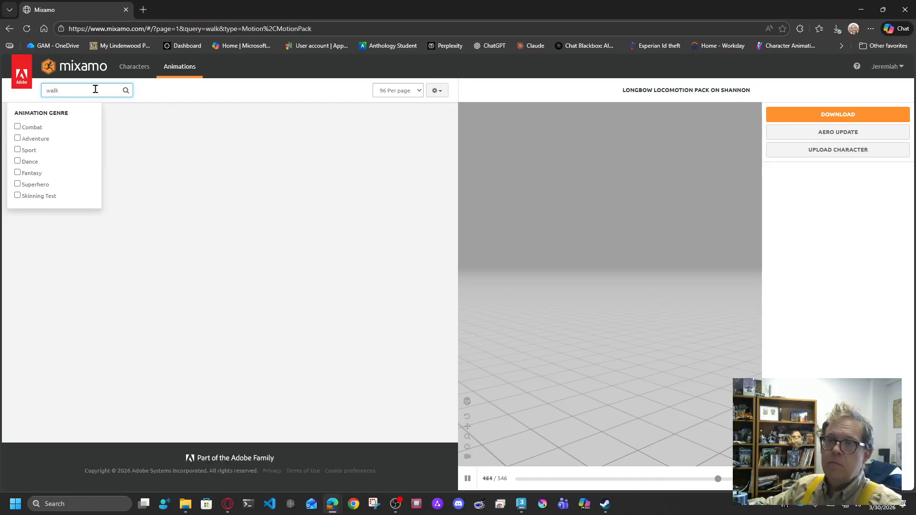
left_click(406, 224)
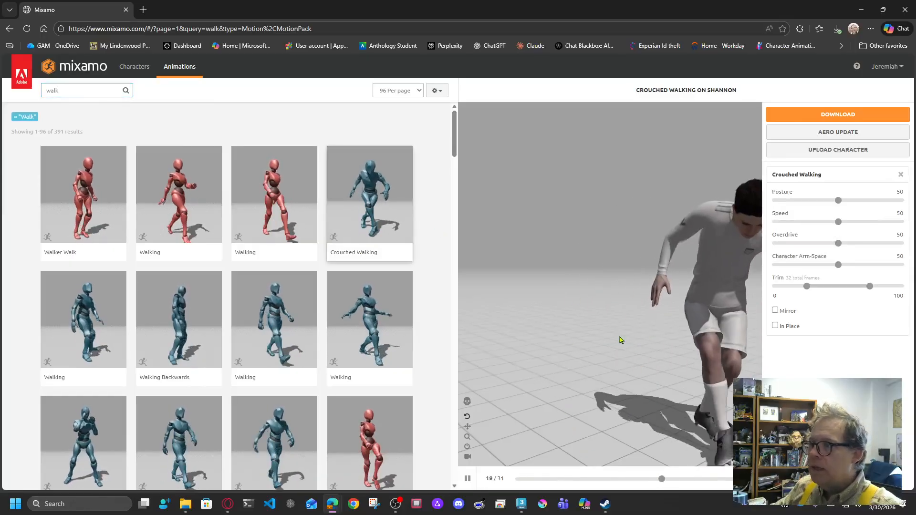
left_click(775, 327)
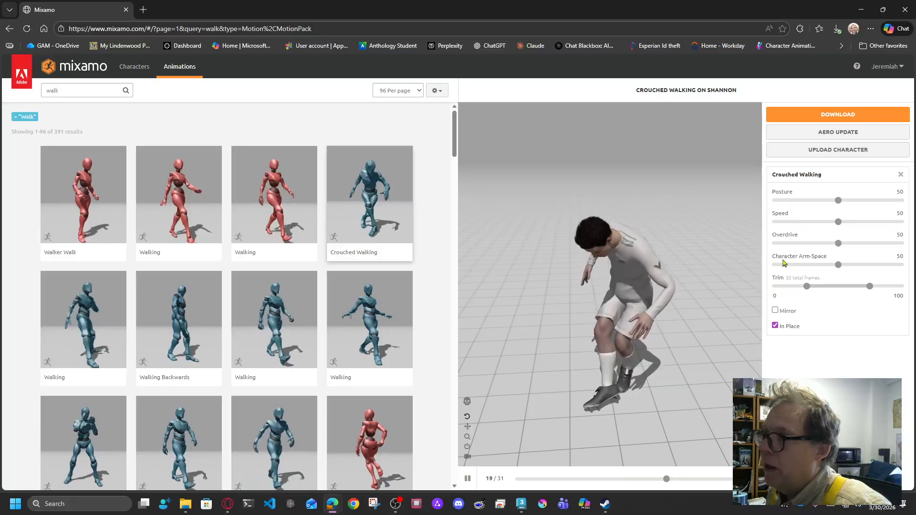
Step: Set the crouched walk to Posture 14, Speed 83 and Character Arm-Space 76
left_click_drag(838, 201, 863, 201)
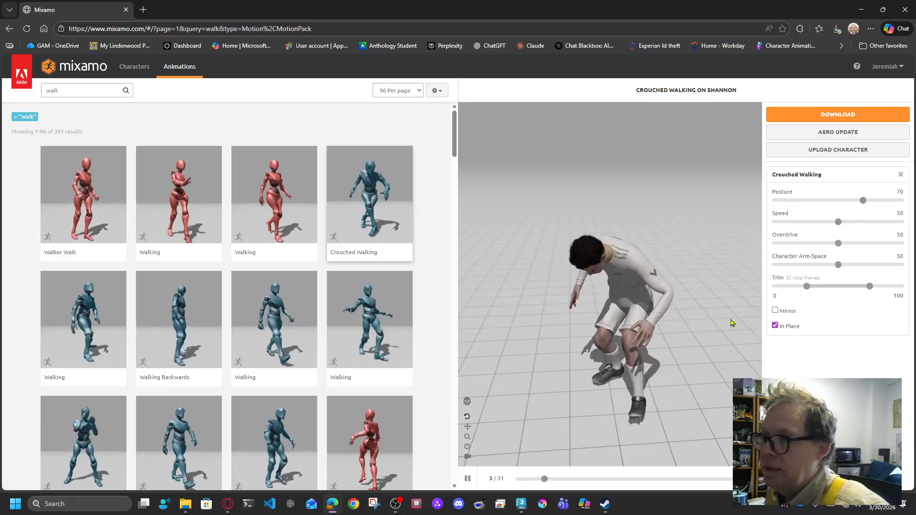
left_click_drag(805, 211, 792, 210)
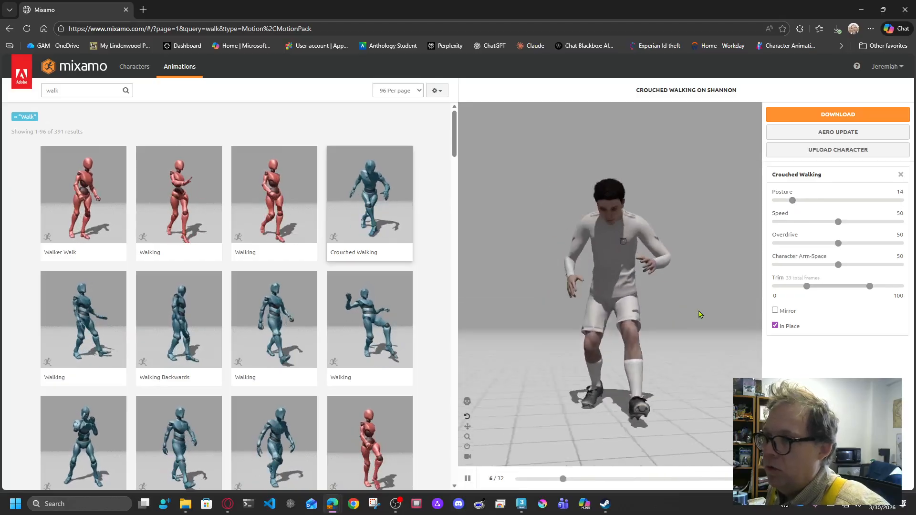
left_click_drag(846, 224, 850, 224)
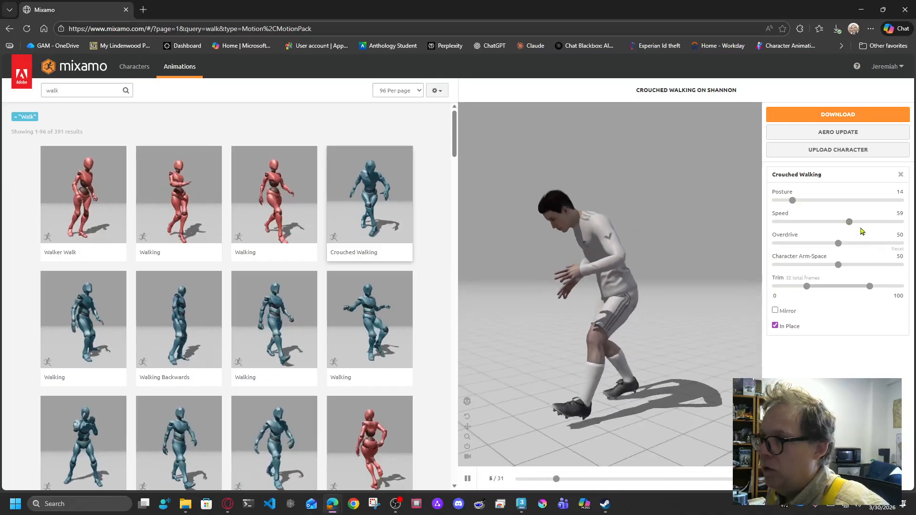
left_click(879, 222)
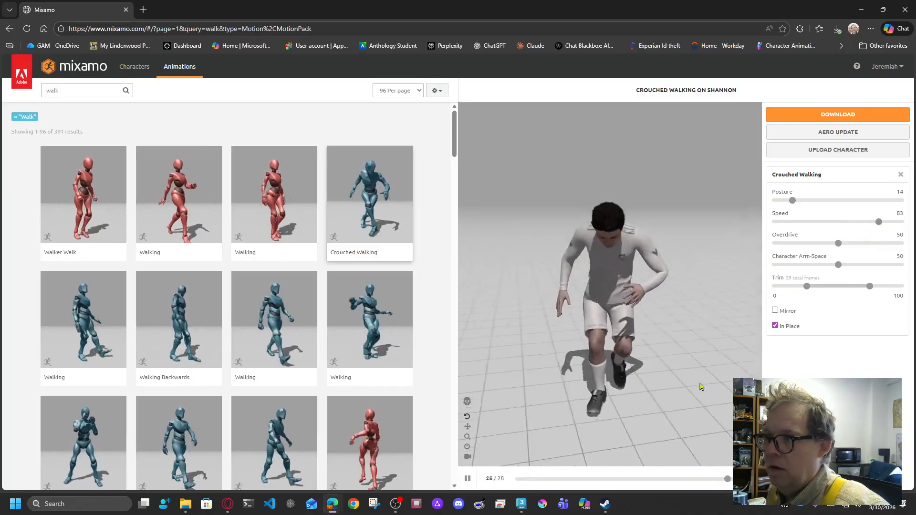
mouse_move(838, 265)
left_mouse_down()
mouse_move(800, 266)
mouse_move(827, 270)
left_mouse_up()
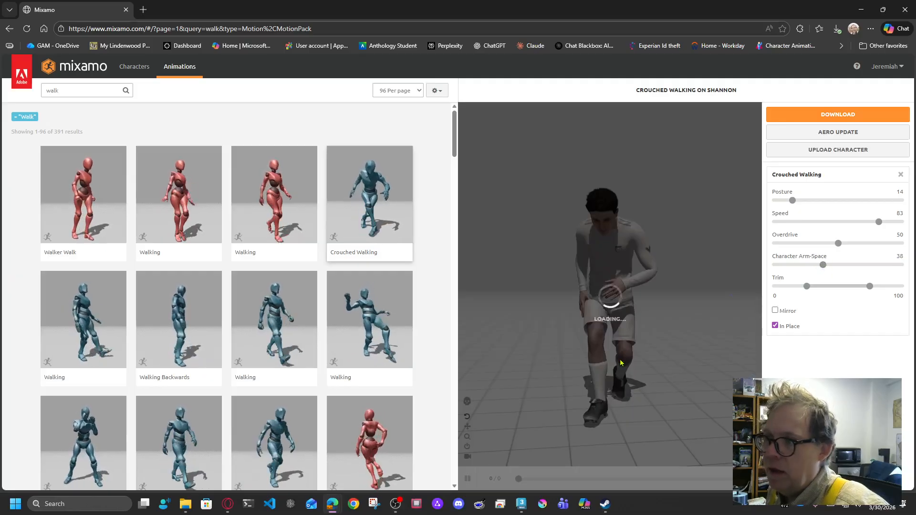
left_click_drag(621, 362, 588, 339)
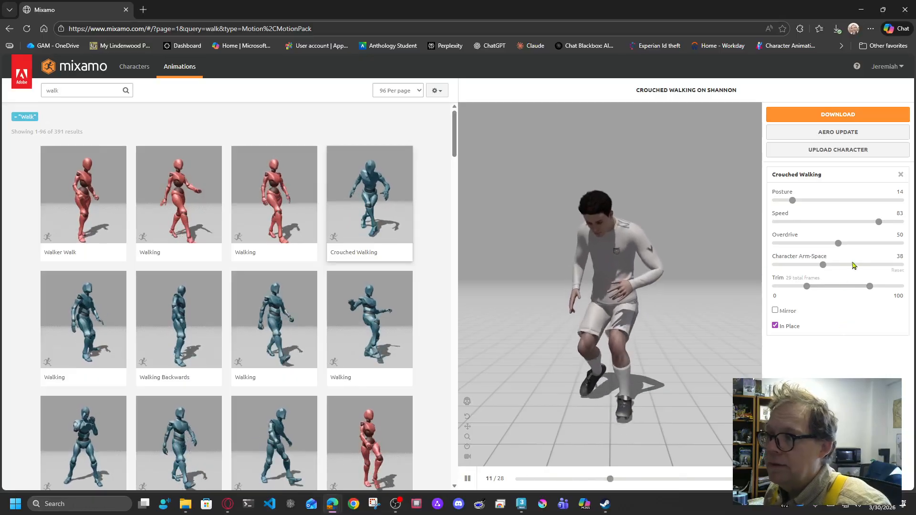
left_click_drag(823, 265, 829, 267)
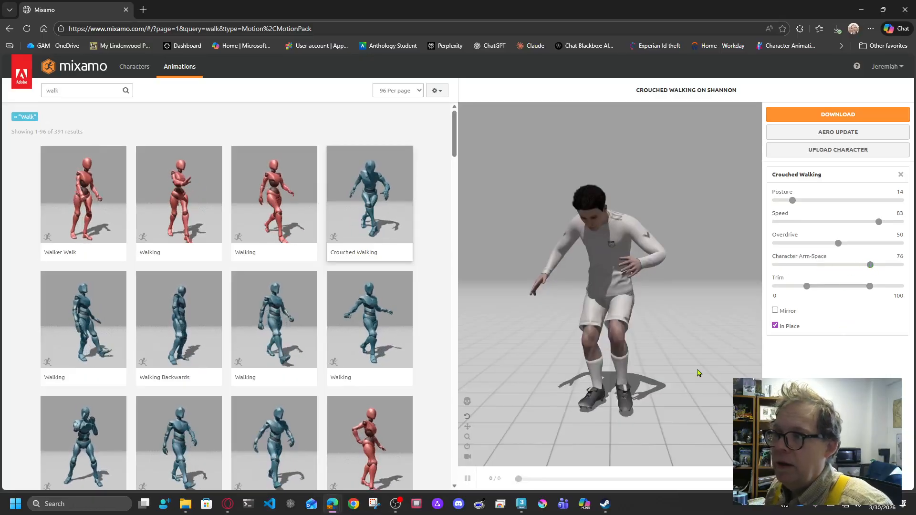
left_click_drag(654, 364, 661, 308)
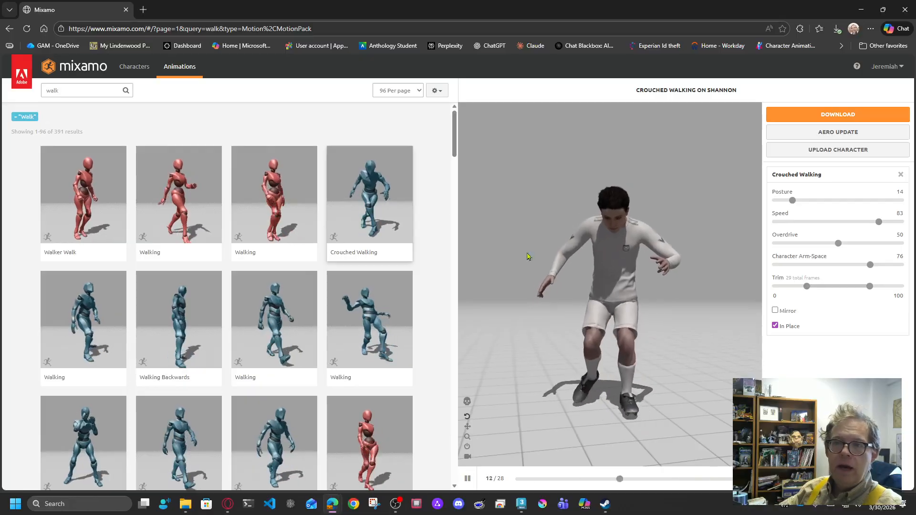
scroll(281, 430, "down", 4)
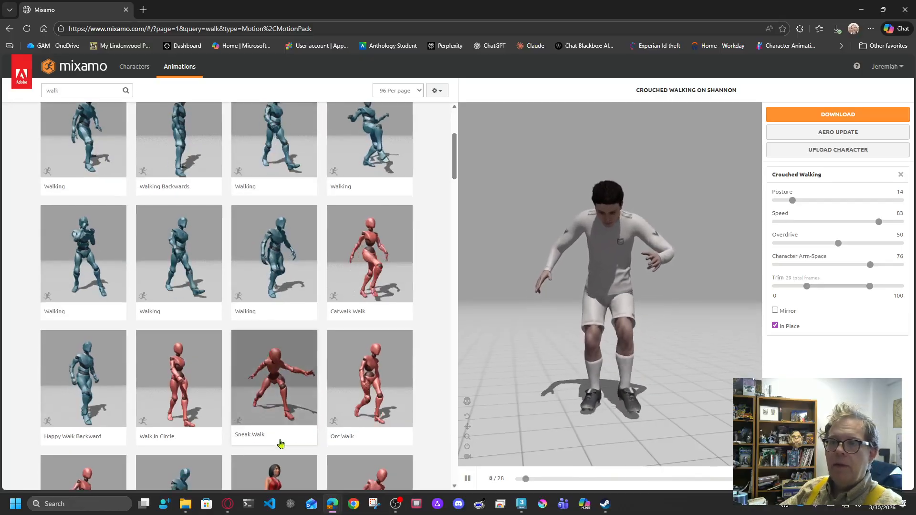
Step: Apply the plain Walking animation to Shannon in place
left_click(277, 265)
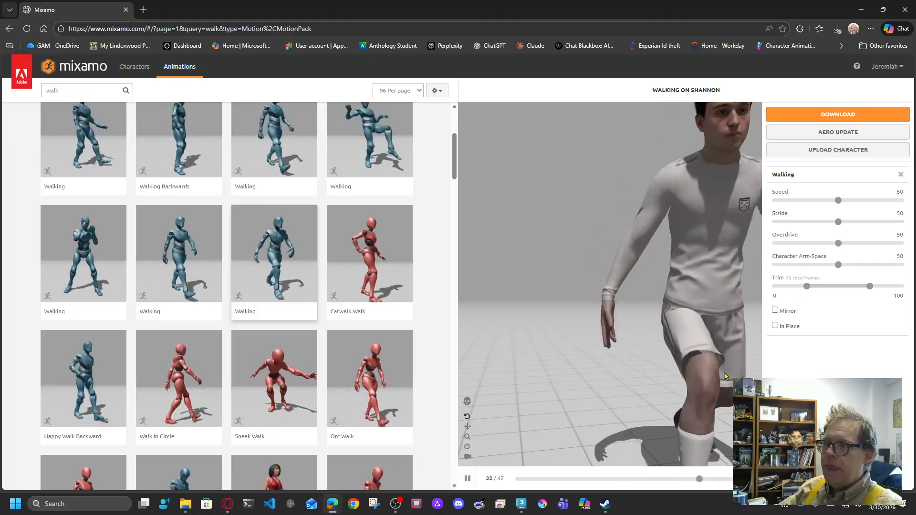
left_click(775, 326)
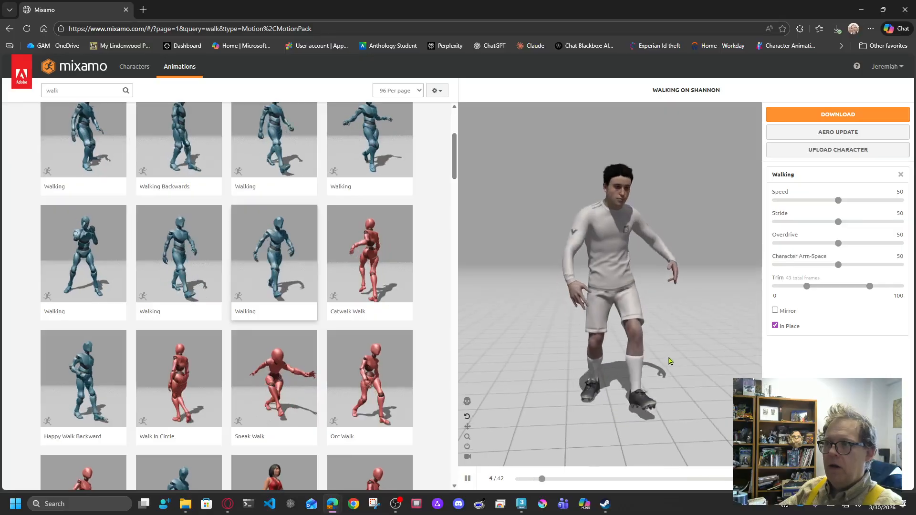
left_click_drag(667, 363, 616, 367)
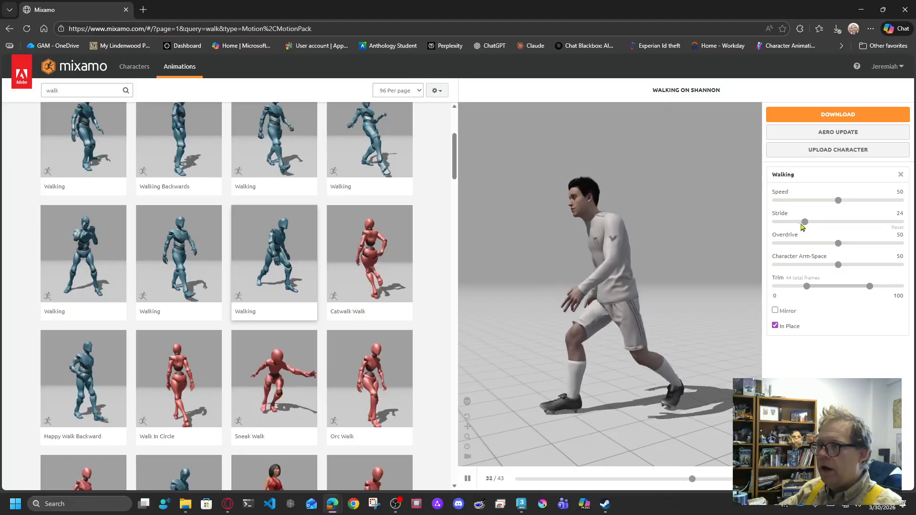
Step: Set the walk's Stride to 3, Character Arm-Space to 41 and Speed to 56
left_click_drag(790, 226, 780, 227)
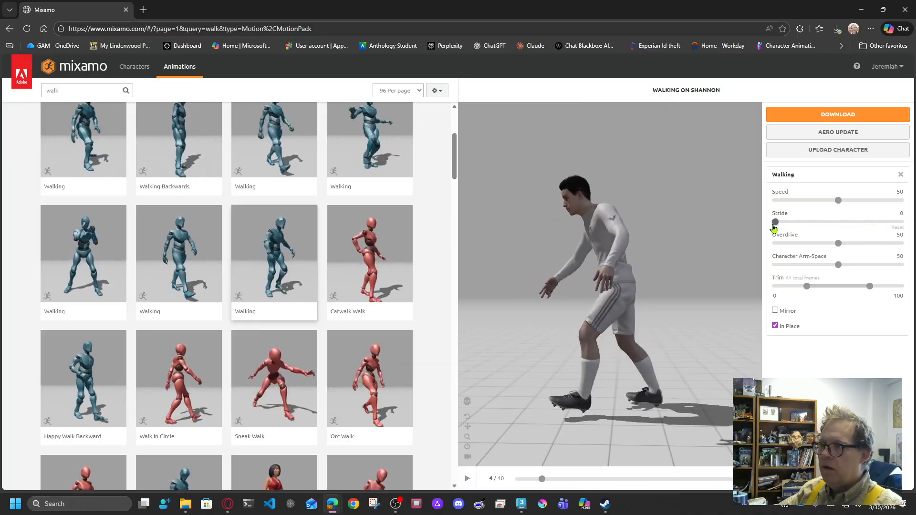
left_click_drag(783, 227, 780, 227)
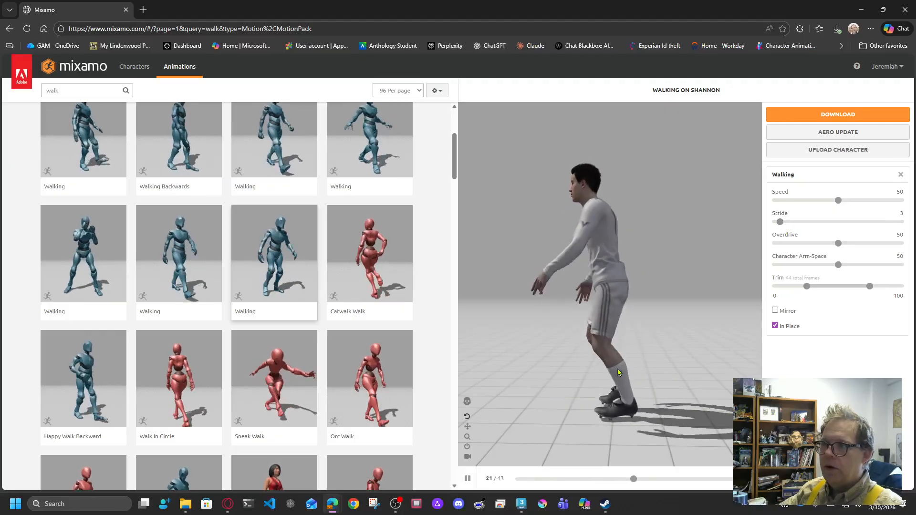
left_click_drag(839, 266, 827, 265)
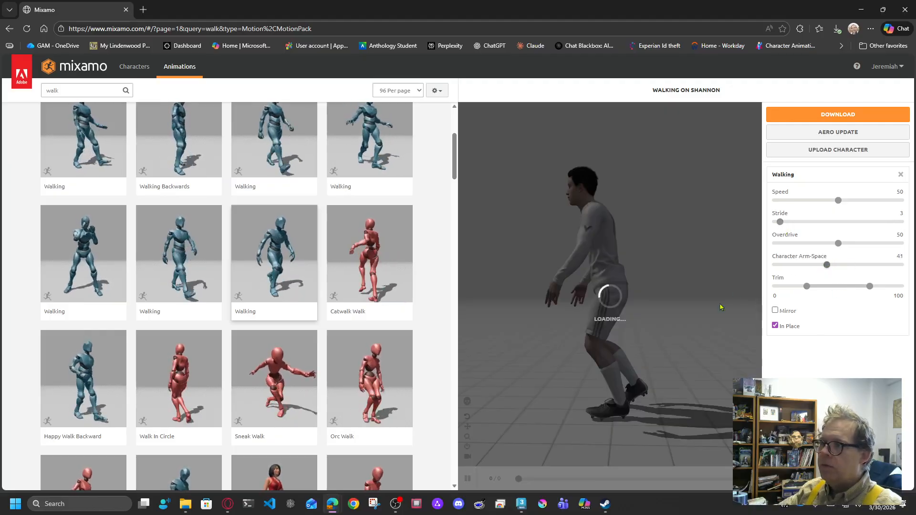
left_click_drag(644, 387, 687, 388)
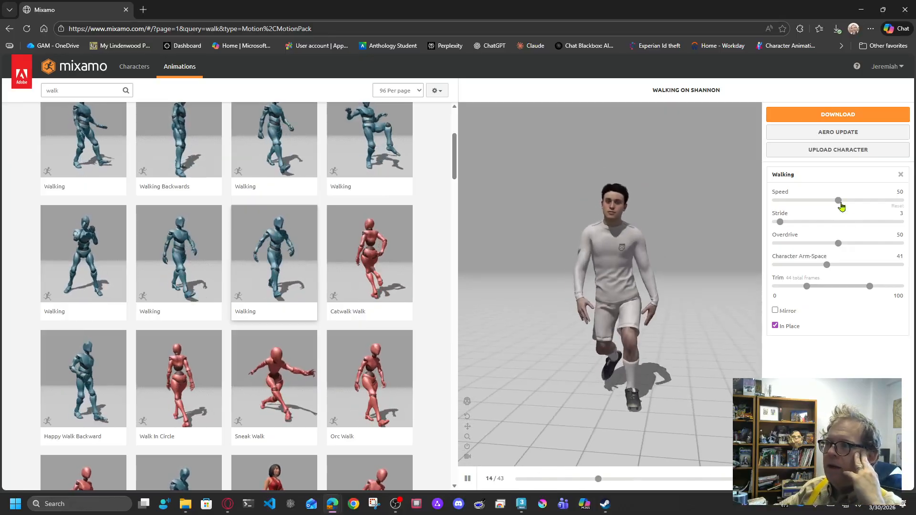
left_click_drag(838, 200, 845, 201)
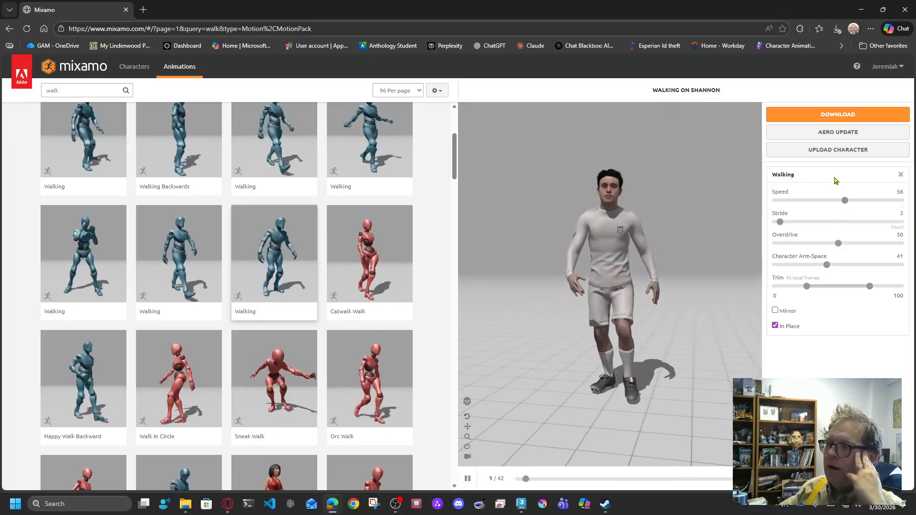
Step: Download the Walking clip as Walking.fbx in FBX Binary with skin at 30 fps
left_click(838, 115)
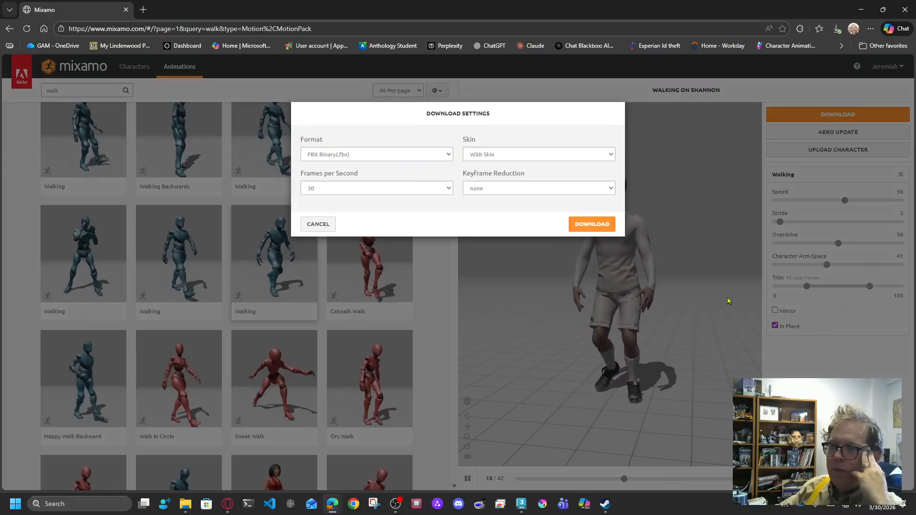
left_click(592, 224)
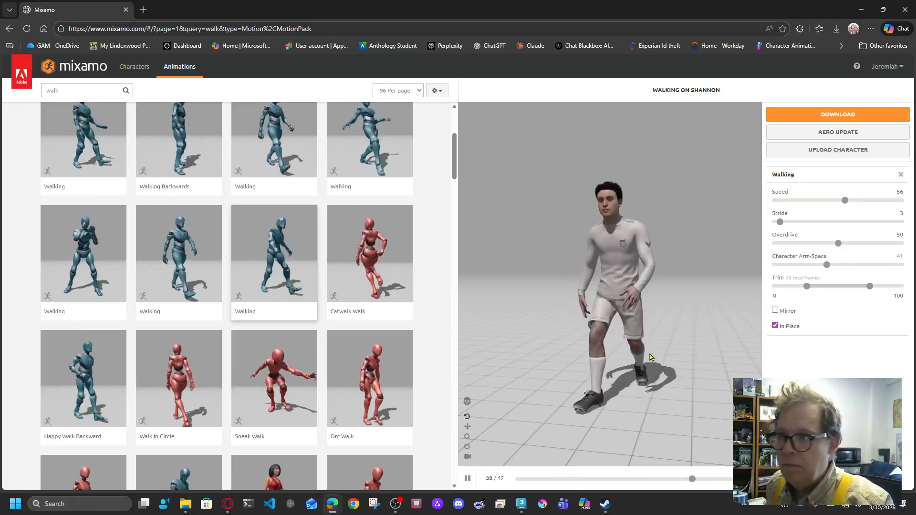
left_click_drag(650, 357, 515, 329)
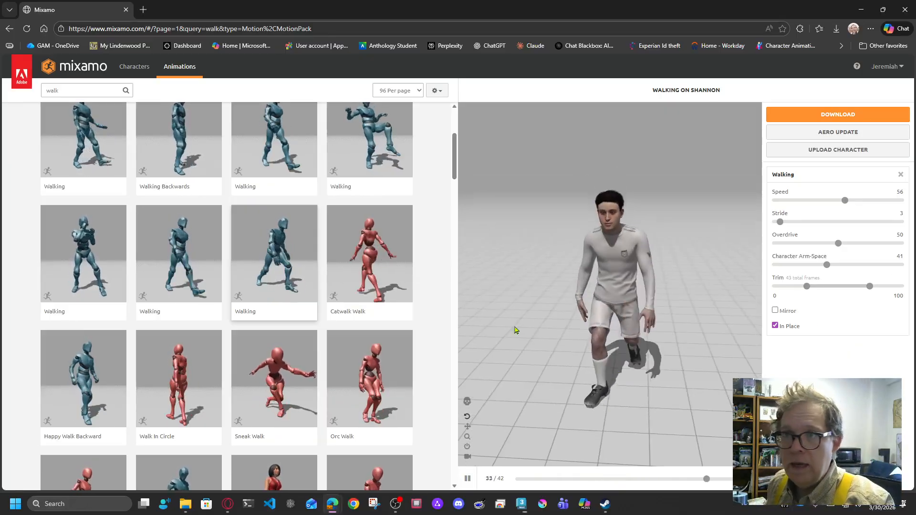
Step: Show the Characters library with the 'walk' search cleared so all characters are listed
left_click(130, 72)
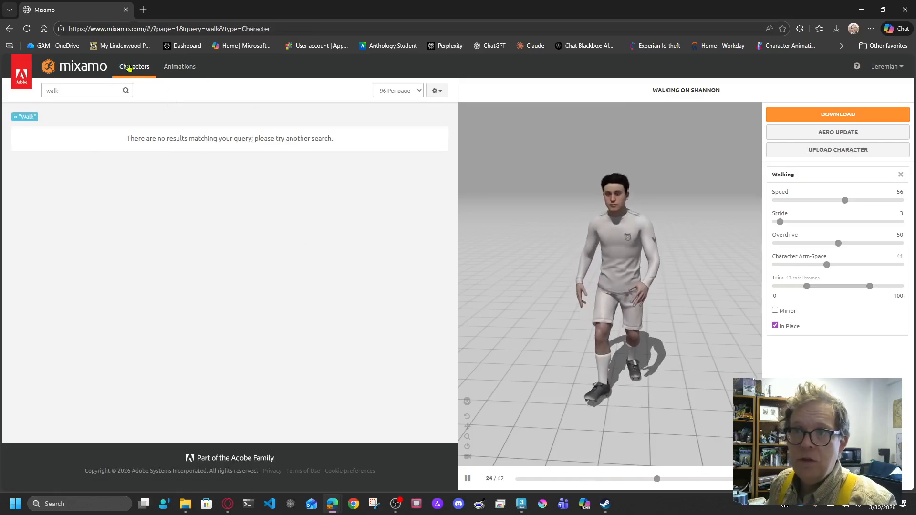
key("BackSpace")
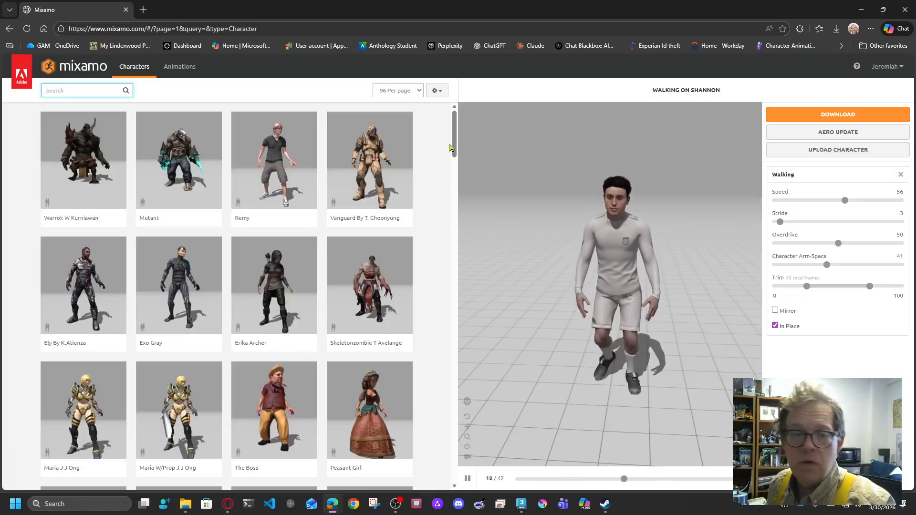